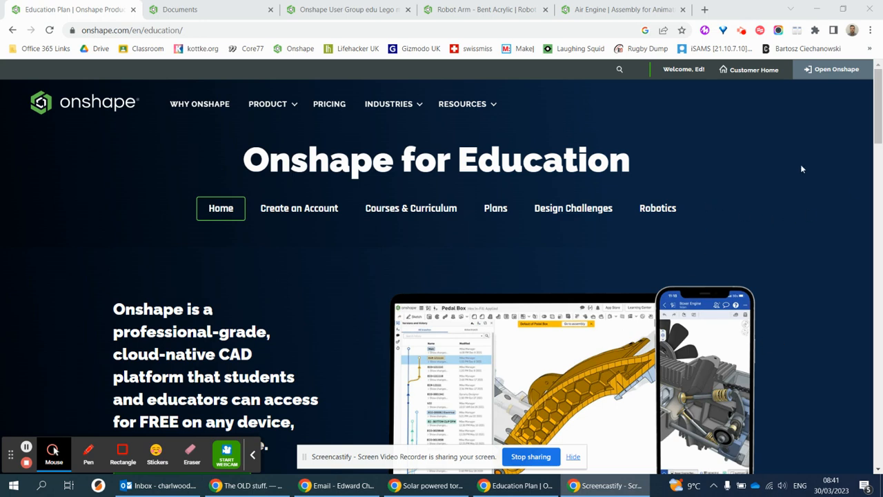
Open the free Onshape Education account sign-up page and review the fields of its registration form.
click(131, 31)
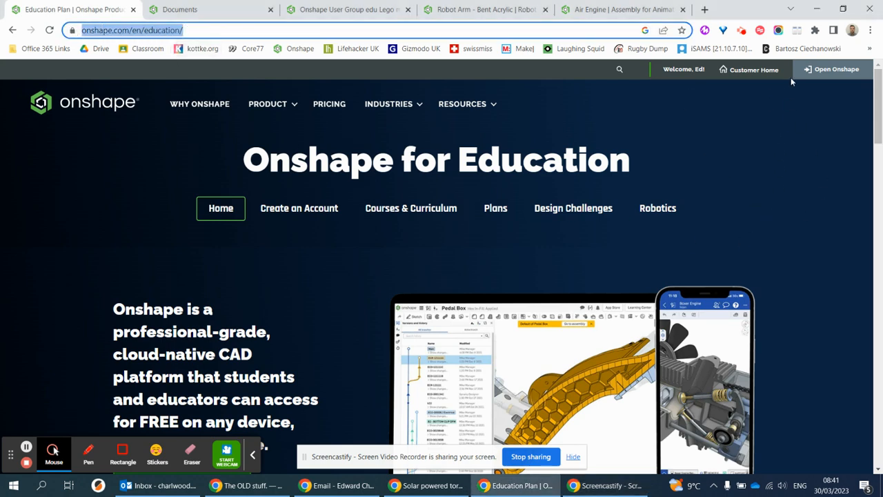
scroll(407, 229, down, 2)
scroll(406, 230, up, 1)
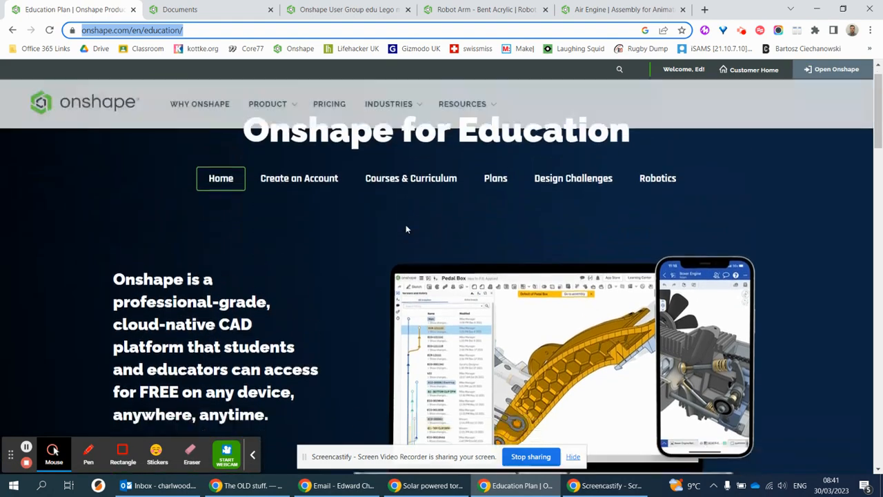
scroll(407, 229, down, 2)
click(193, 314)
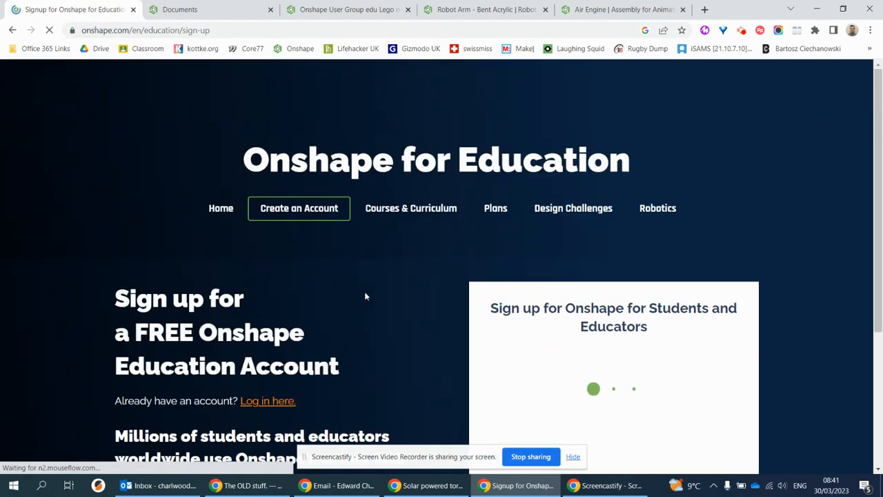
scroll(772, 286, down, 2)
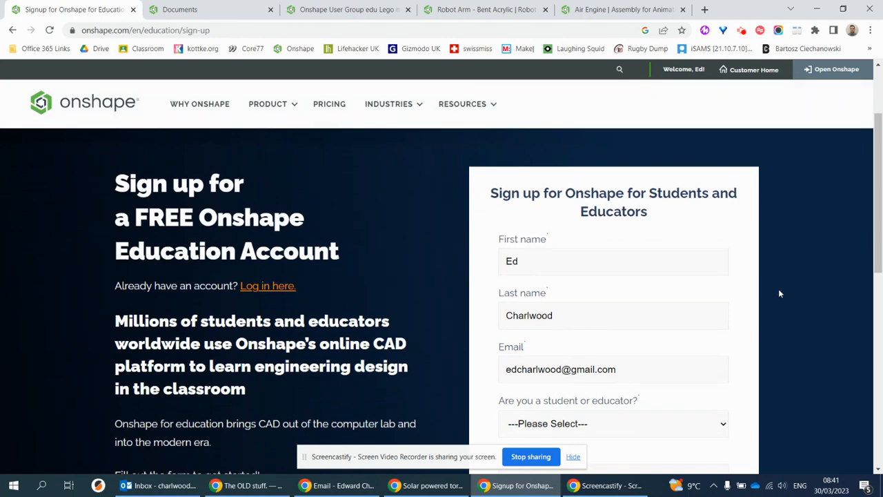
scroll(777, 294, down, 2)
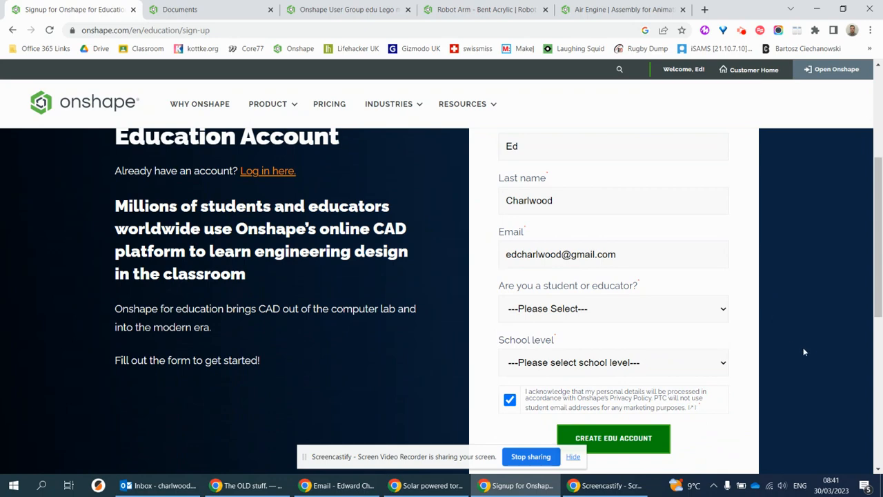
scroll(812, 339, up, 4)
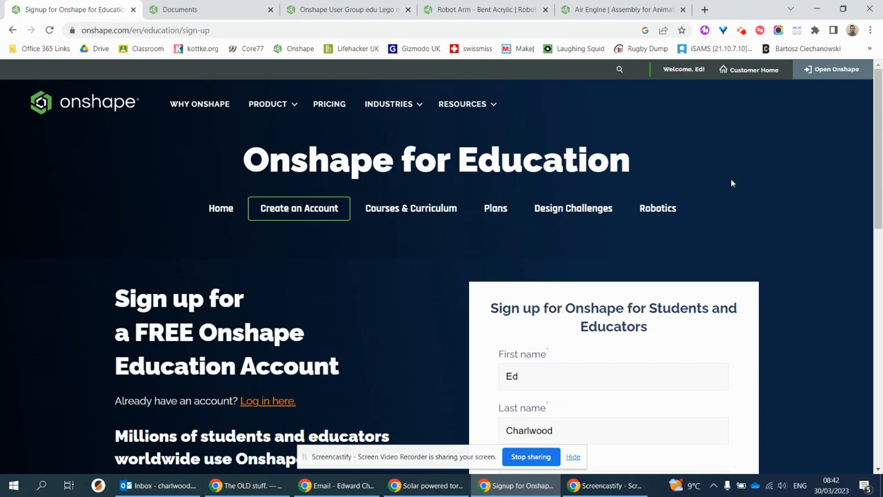
Switch to the Onshape documents list and create a new document named Wellspring.
click(200, 10)
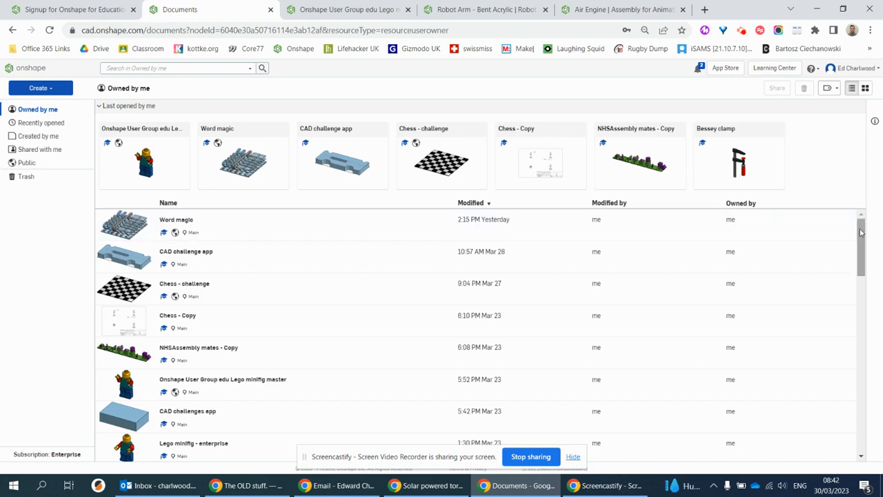
mouse_move(861, 245)
mouse_down()
mouse_move(862, 334)
mouse_move(861, 243)
mouse_up()
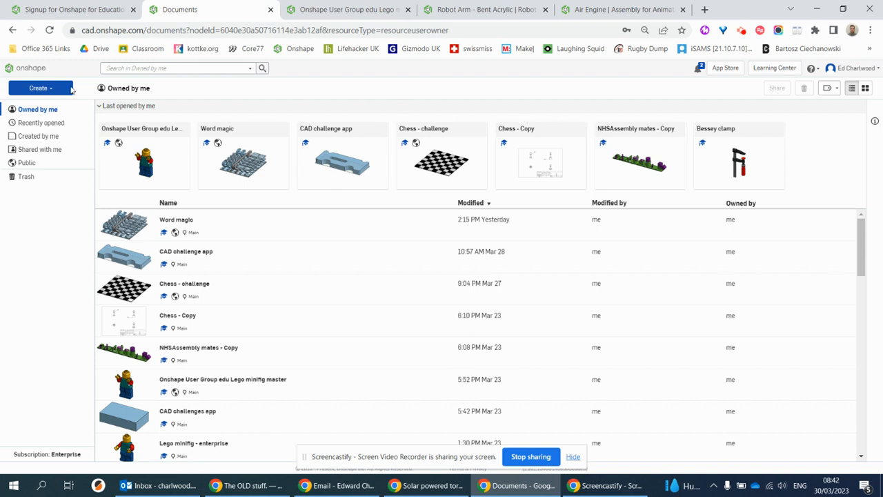
click(42, 89)
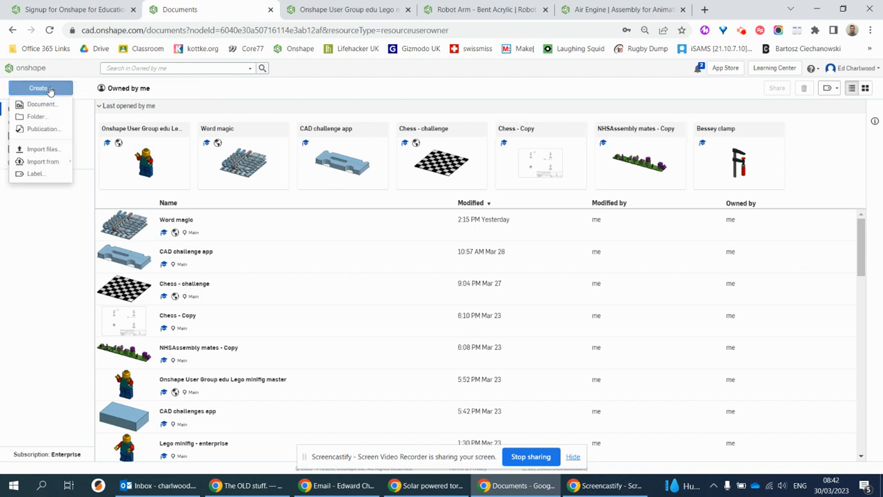
click(41, 104)
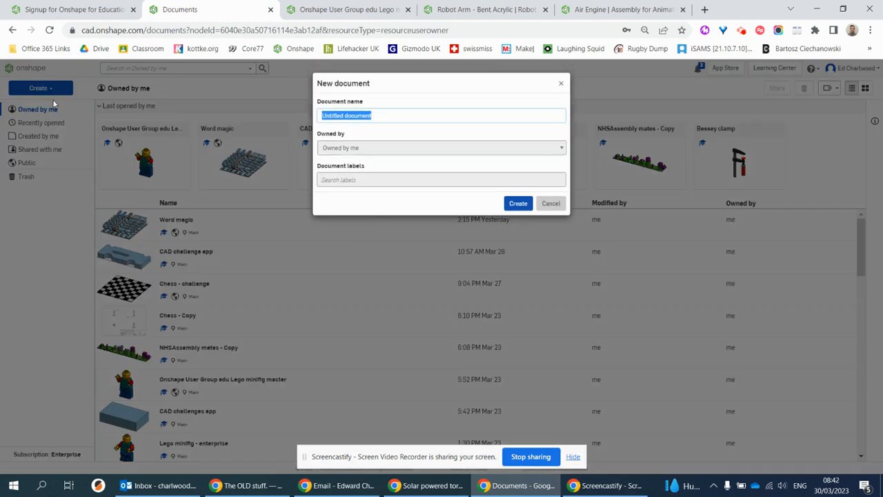
text(Wellspring)
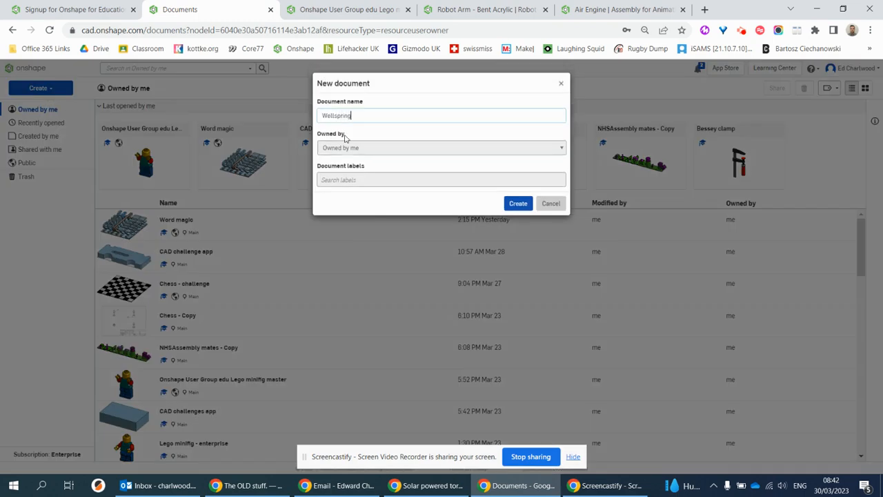
key(Return)
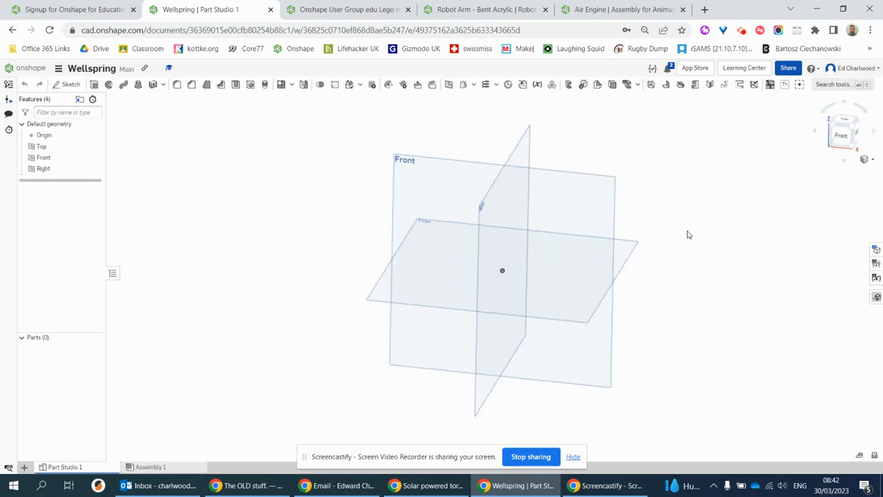
Examine the origin and the Top, Front and Right default planes from several viewing angles.
right_drag(687, 232, 671, 242)
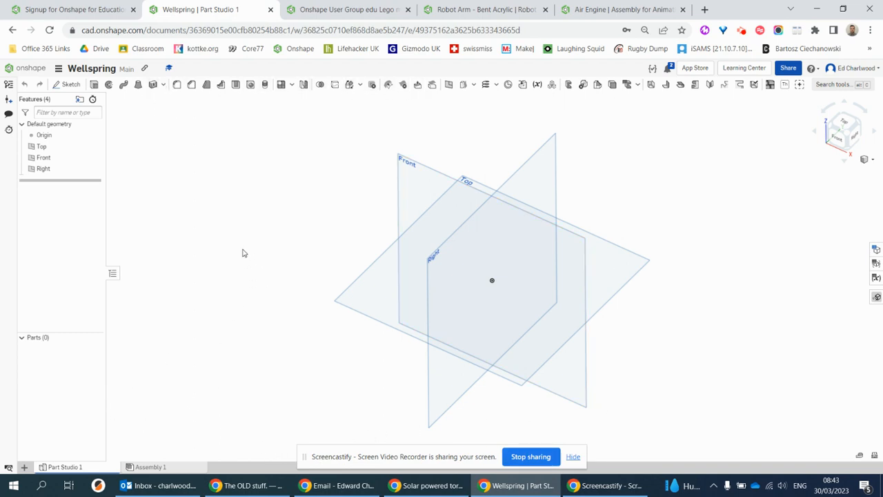
mouse_move(678, 187)
right_down()
mouse_move(688, 201)
mouse_move(631, 199)
mouse_move(677, 203)
right_up()
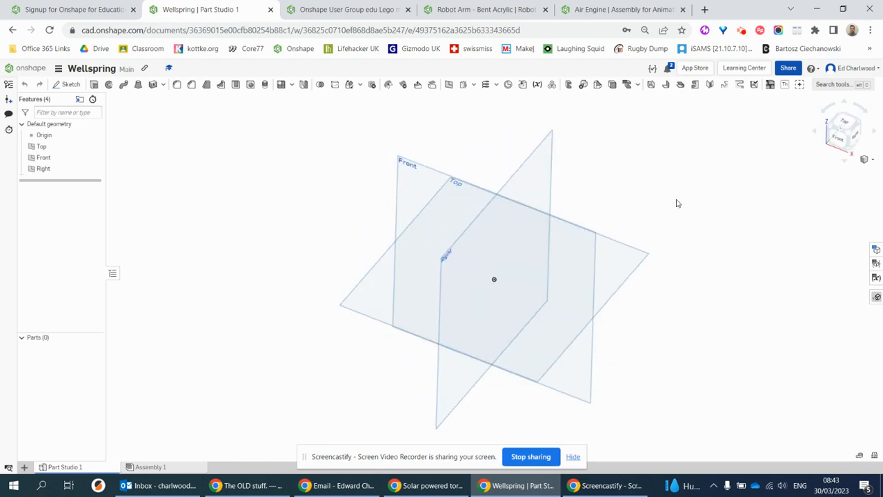
click(833, 142)
right_drag(734, 214, 717, 242)
scroll(718, 226, down, 3)
middle_drag(717, 224, 612, 234)
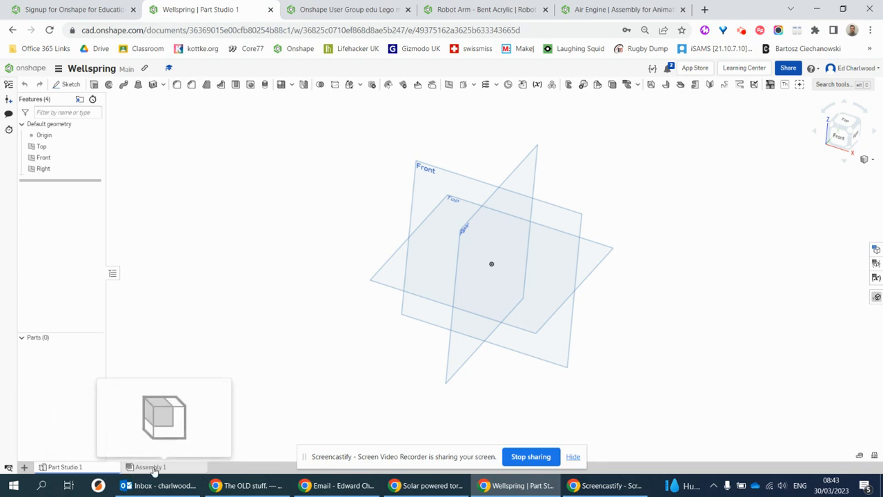
mouse_move(286, 309)
right_down()
mouse_move(272, 302)
mouse_move(313, 304)
mouse_move(290, 283)
mouse_move(281, 303)
right_up()
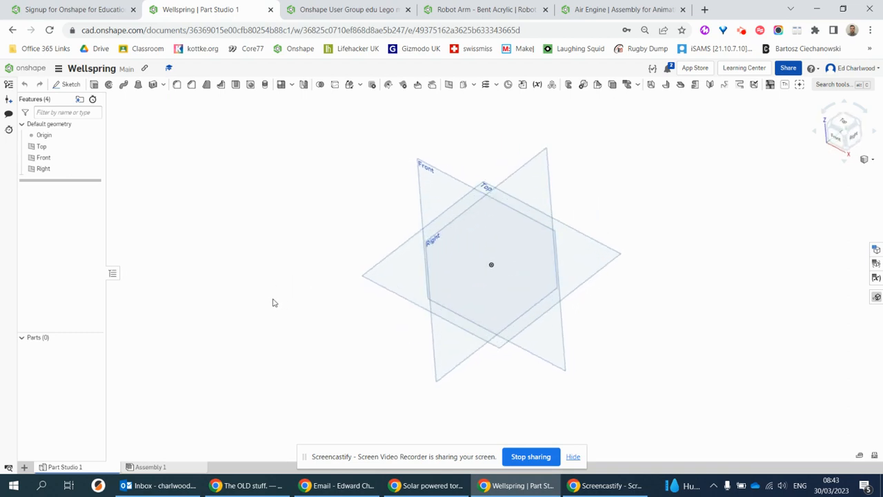
mouse_move(601, 272)
right_down()
mouse_move(644, 300)
mouse_move(596, 263)
right_up()
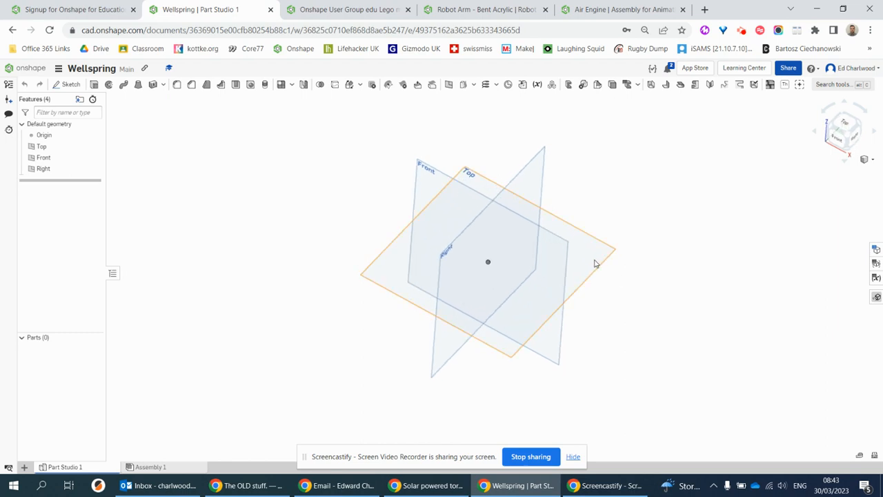
Start a new sketch on the Top plane.
click(65, 85)
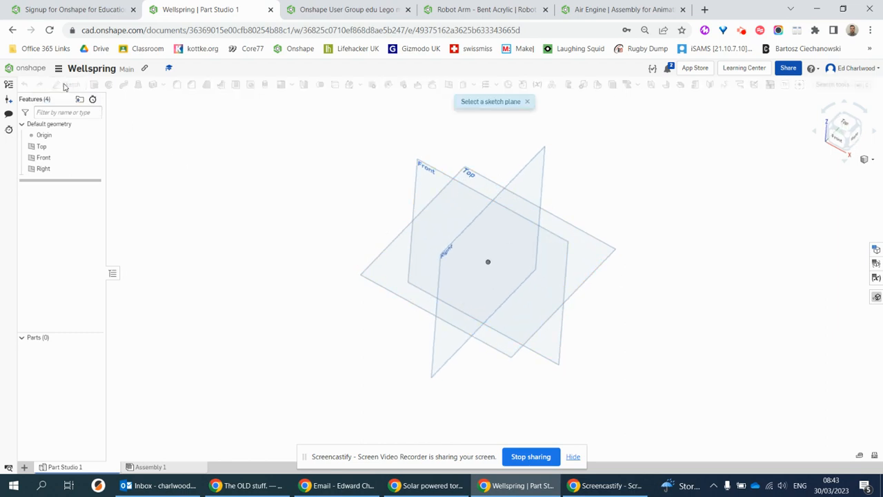
click(577, 250)
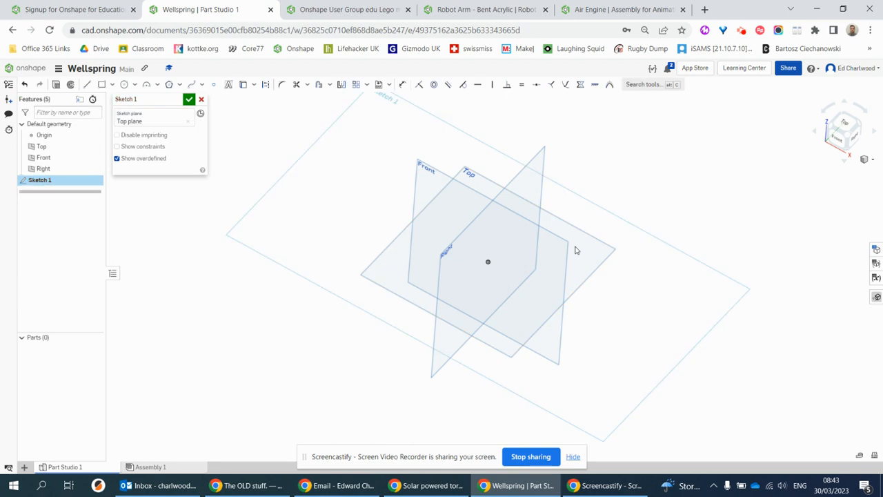
click(845, 124)
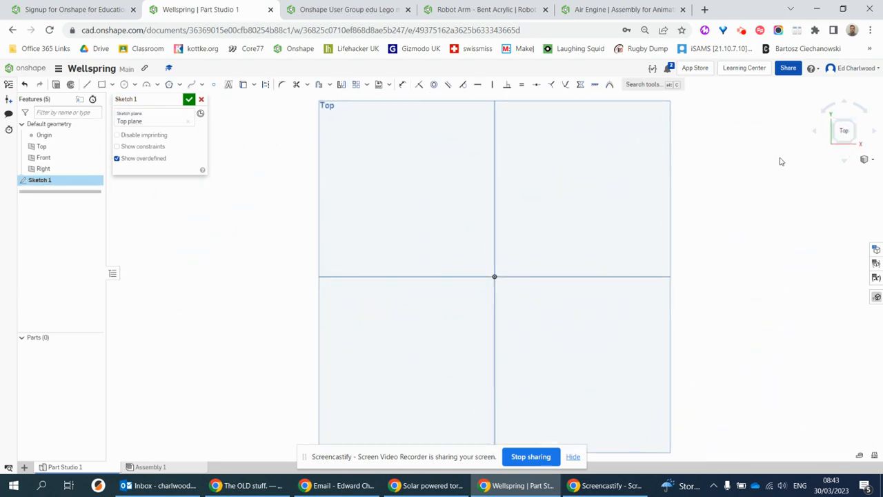
scroll(537, 250, down, 3)
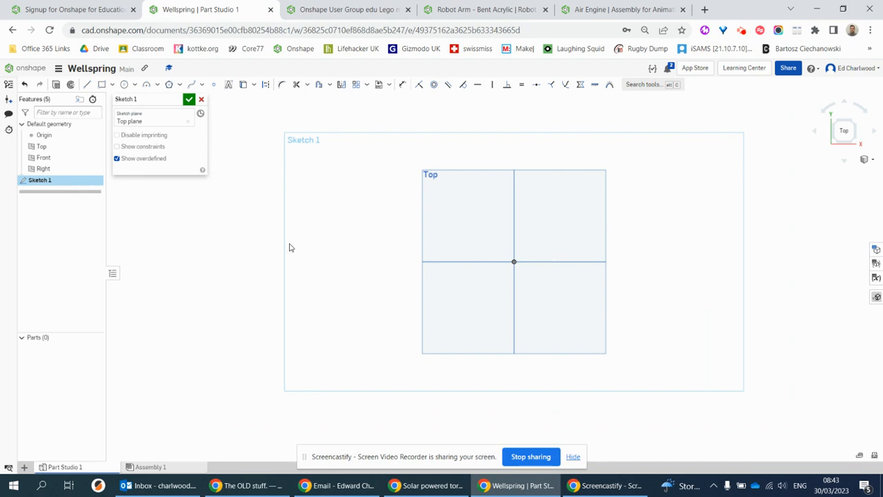
Sketch a center point rectangle on the origin, 100 mm wide and 100 mm high.
click(112, 85)
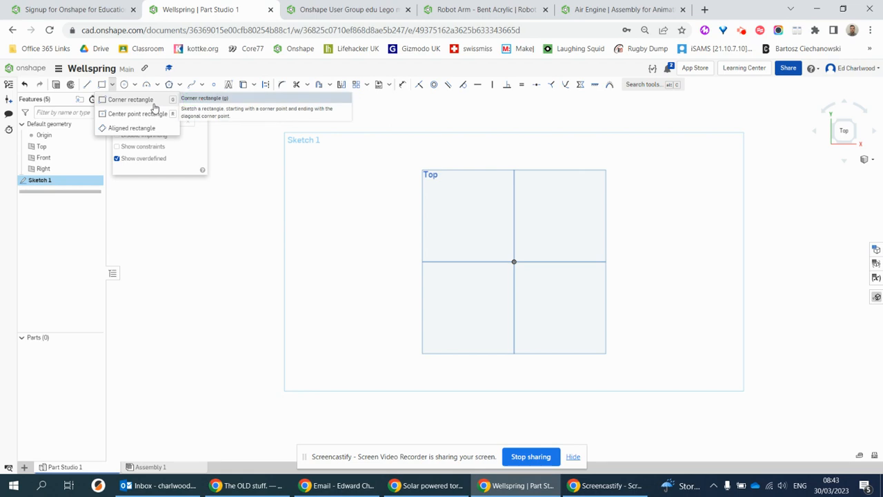
click(144, 114)
click(514, 262)
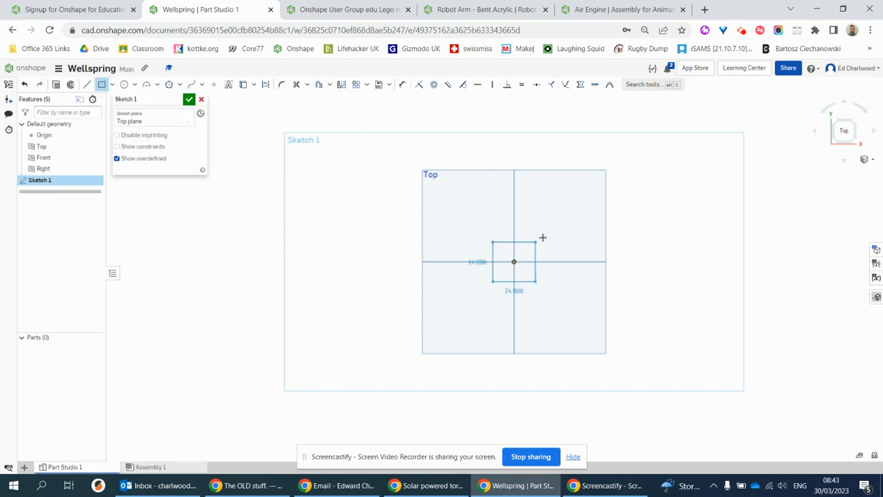
click(583, 199)
text(100)
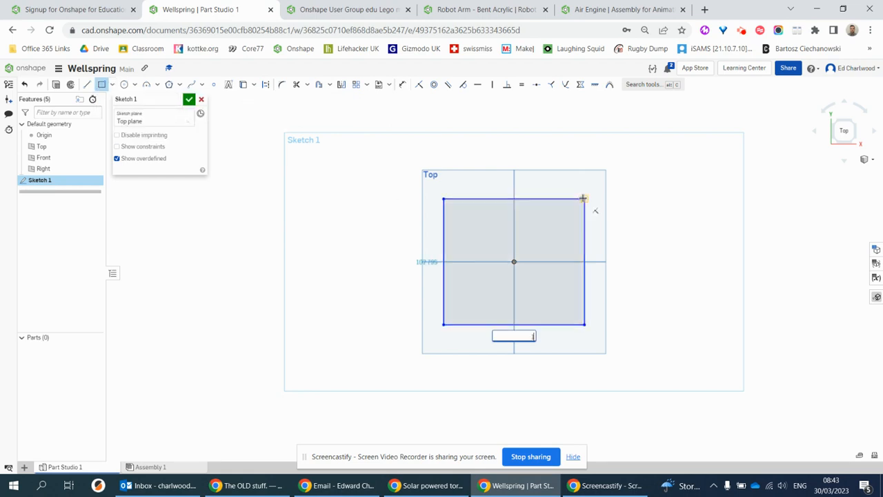
key(Return)
text(100)
key(Return)
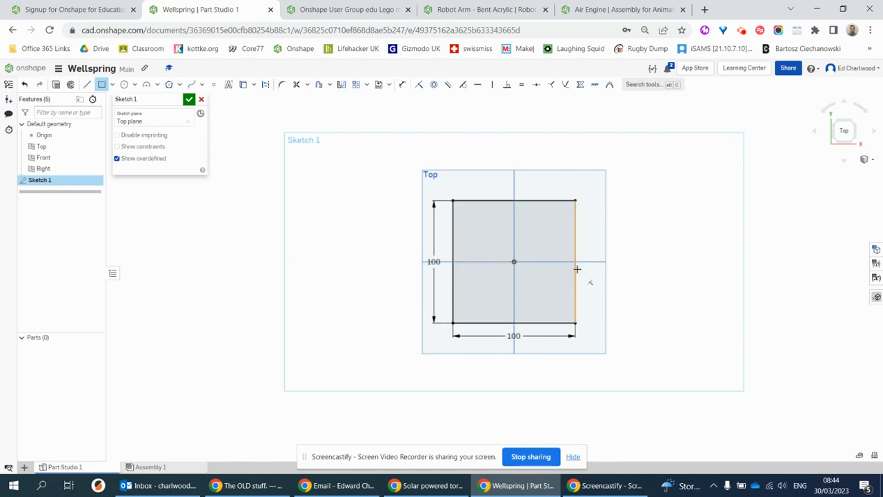
Show the square's sketch constraints, hide them again, and finish the sketch.
click(164, 149)
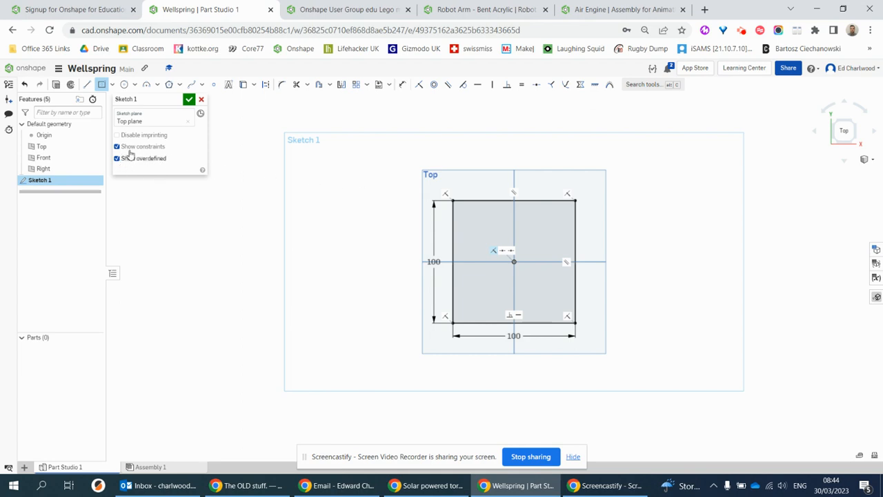
click(152, 147)
click(188, 99)
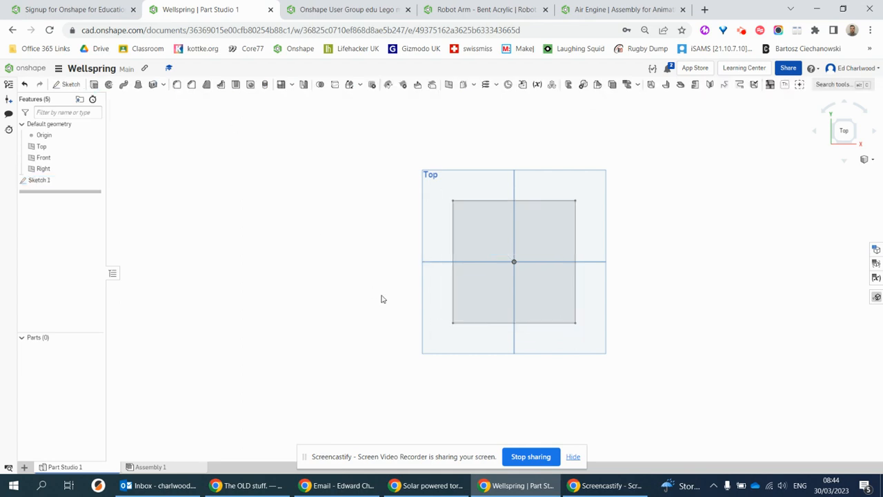
Reopen Sketch 1 for editing, set both dimensions of the square to 50 mm, and finish the sketch.
mouse_move(404, 251)
right_down()
mouse_move(327, 241)
mouse_move(382, 250)
mouse_move(368, 274)
mouse_move(204, 224)
right_up()
right_click(69, 180)
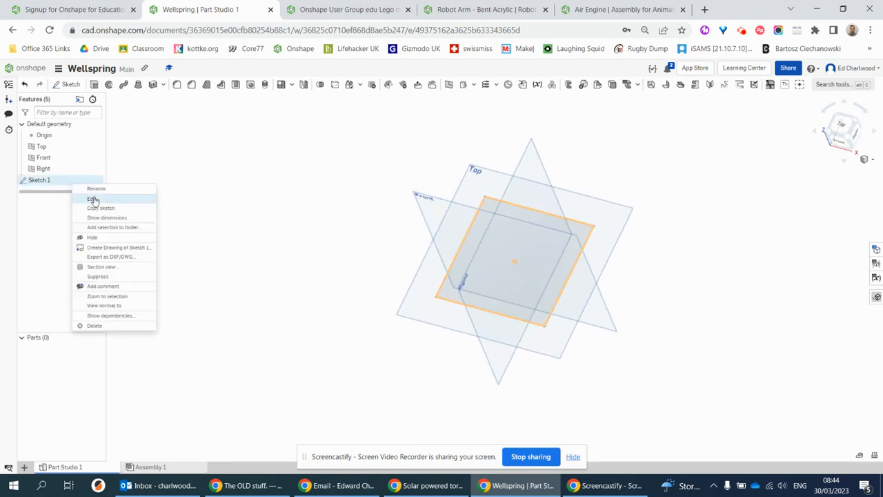
click(88, 198)
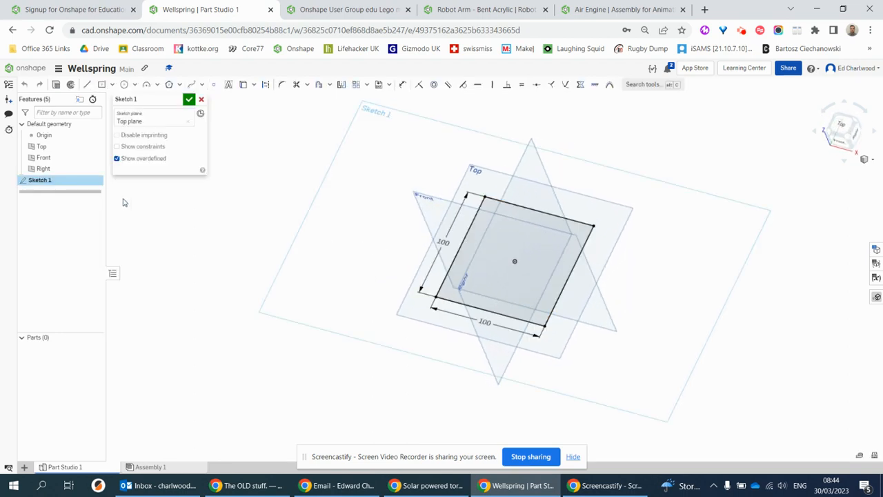
double_click(441, 240)
text(50)
key(Return)
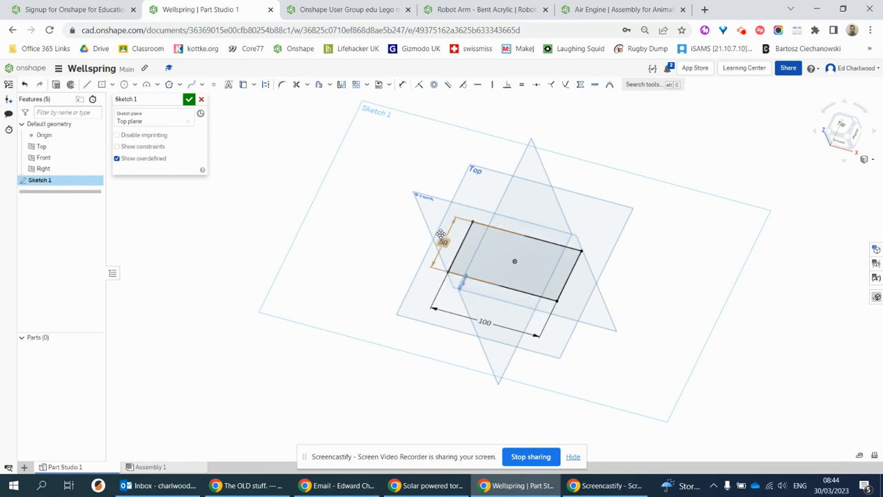
double_click(485, 320)
text(50)
key(Return)
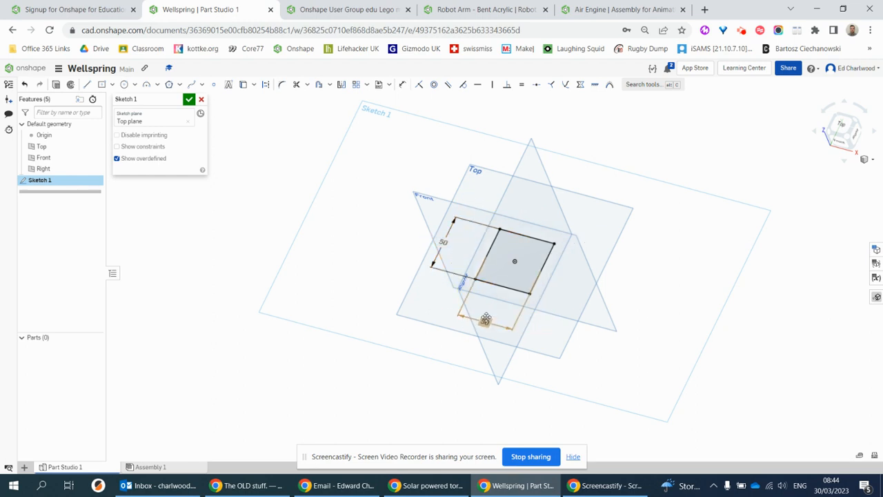
key(Return)
Extrude the square region of Sketch 1 as a new solid with a blind depth of 50 mm.
mouse_move(308, 187)
right_down()
mouse_move(405, 232)
mouse_move(381, 228)
right_up()
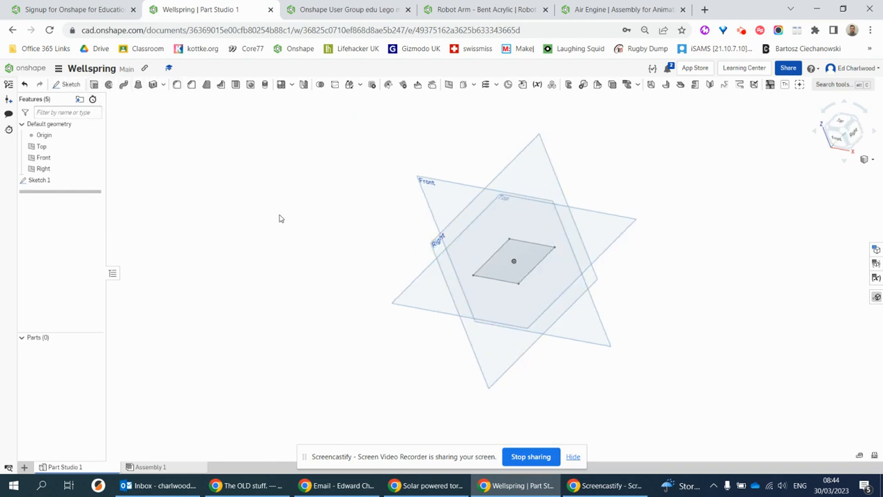
right_drag(280, 219, 339, 237)
scroll(487, 227, up, 5)
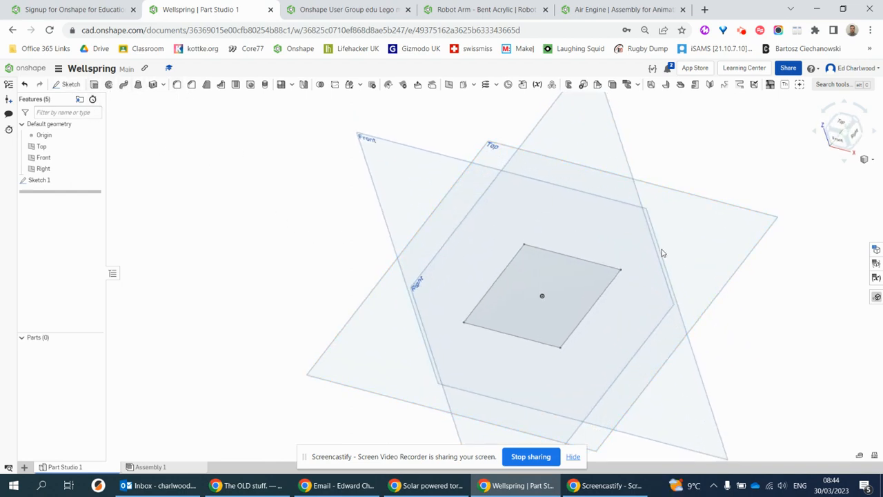
middle_drag(626, 335, 522, 316)
click(482, 271)
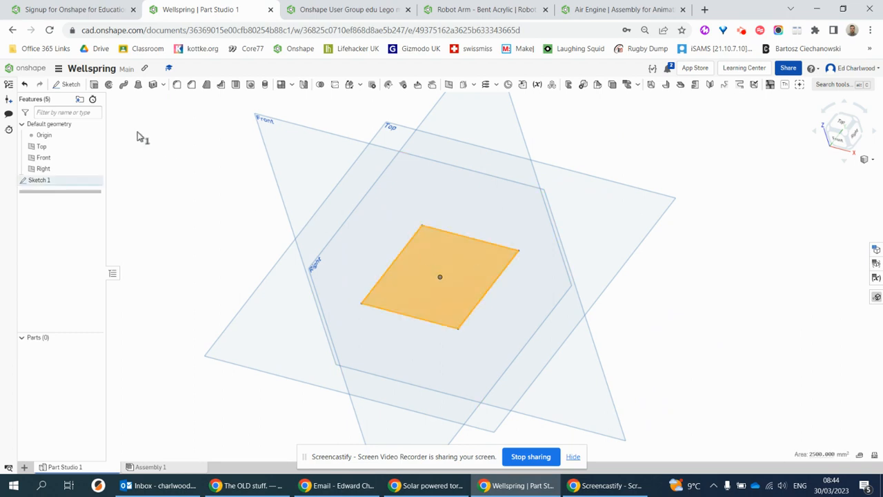
click(96, 85)
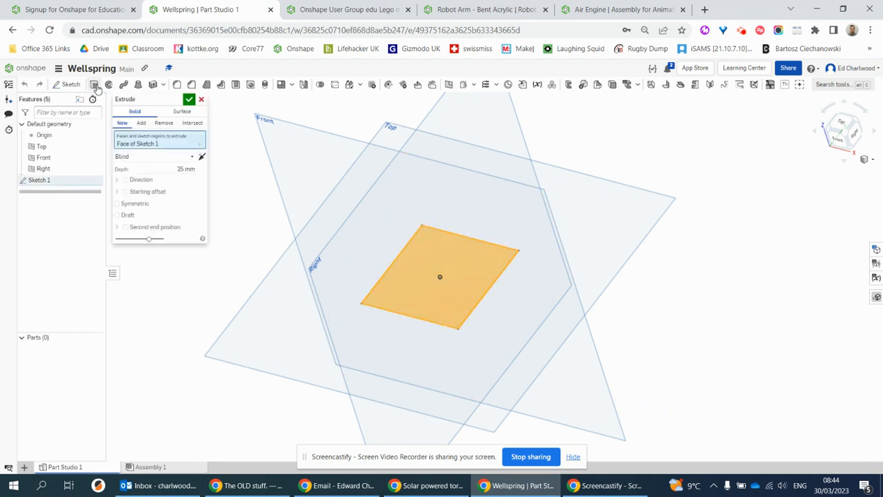
right_drag(597, 261, 576, 247)
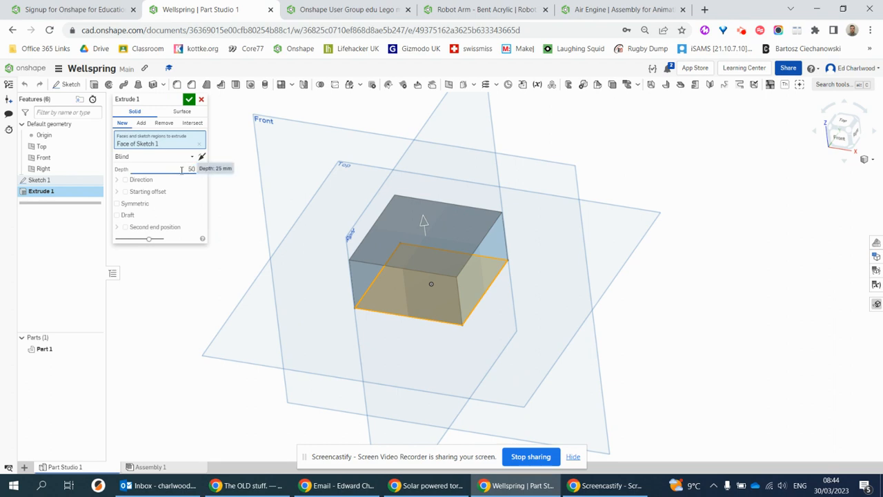
text(50)
key(Return)
Make the 50 mm extrusion symmetric about the sketch plane and accept the feature.
right_drag(401, 227, 222, 212)
click(117, 204)
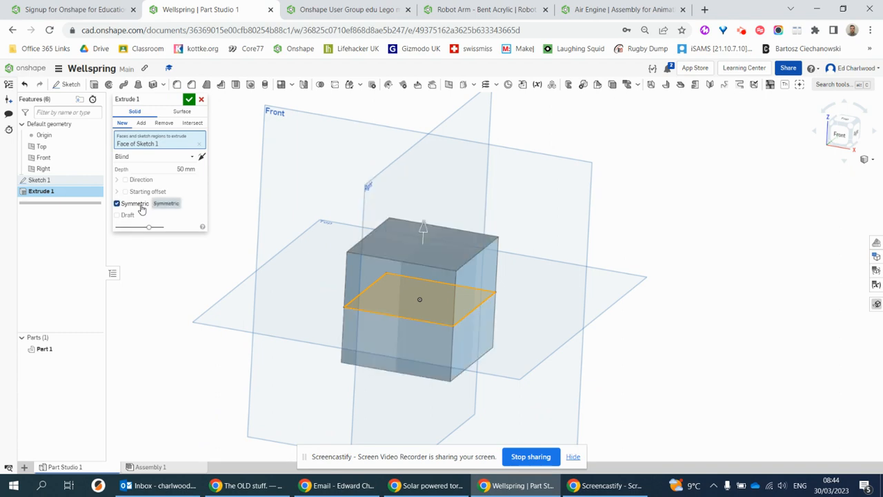
click(138, 205)
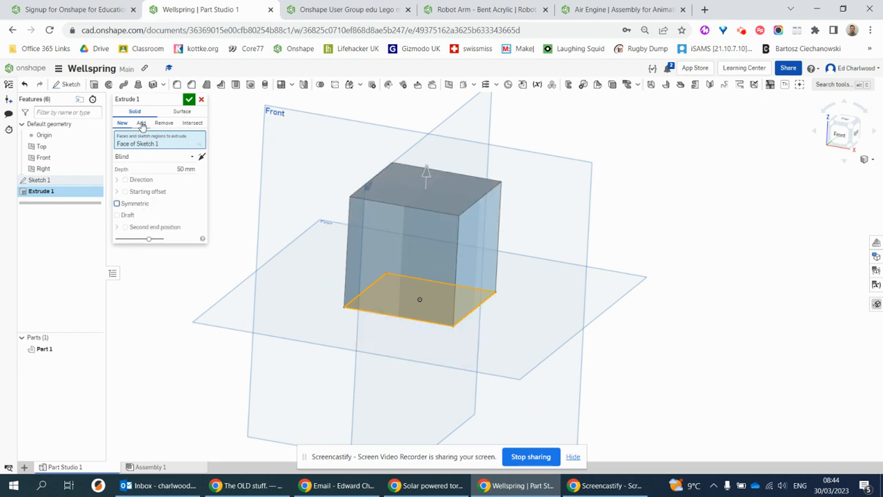
right_drag(541, 246, 631, 252)
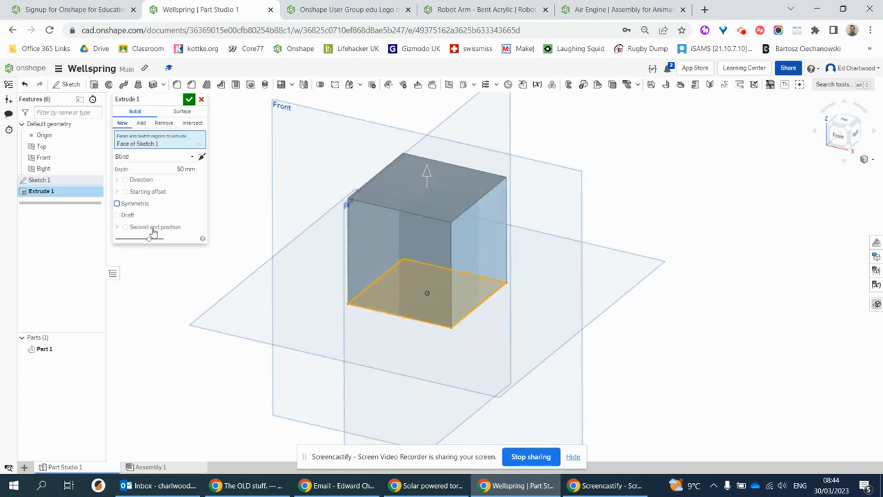
click(136, 207)
click(189, 99)
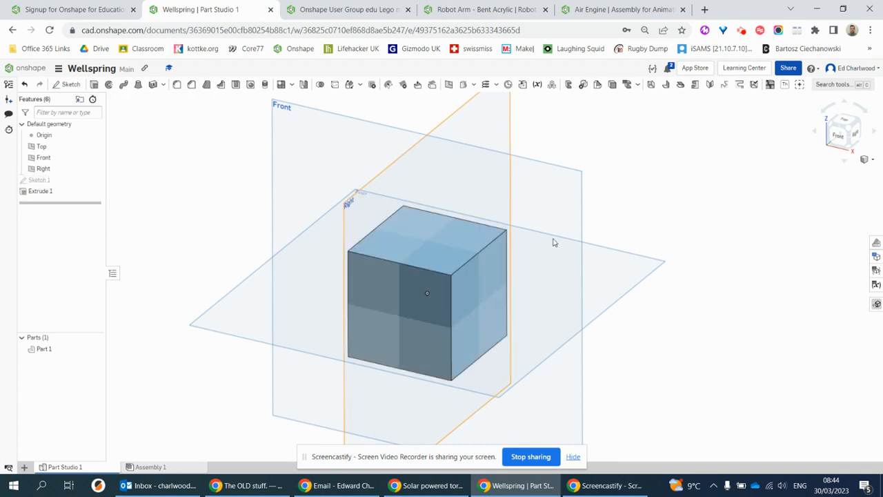
Measure the area of the cube's front face, close the measurement and clear the selection.
right_drag(555, 243, 753, 320)
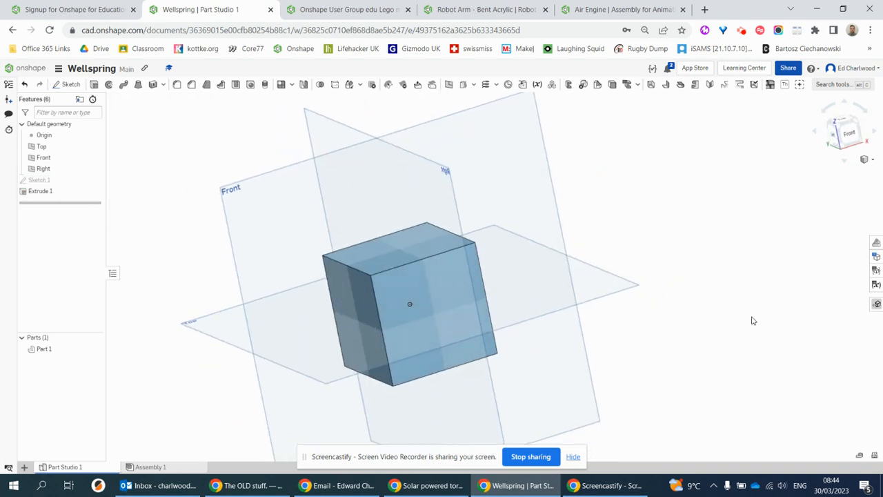
click(861, 456)
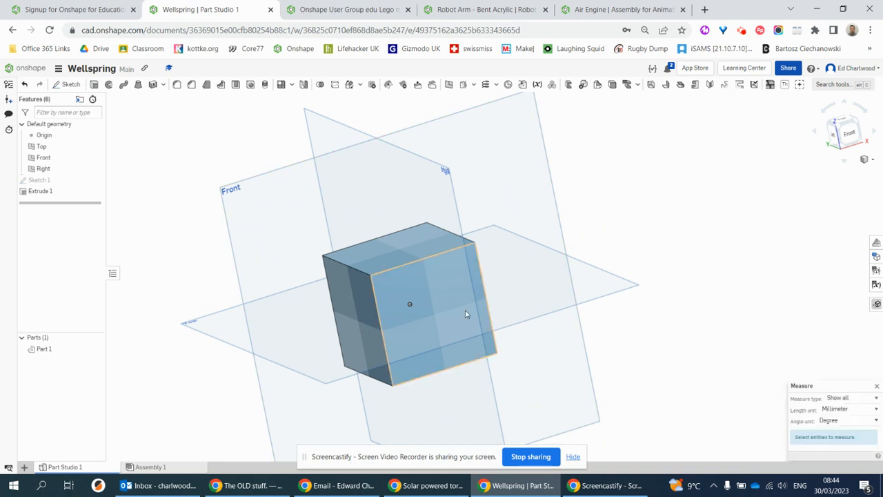
click(454, 303)
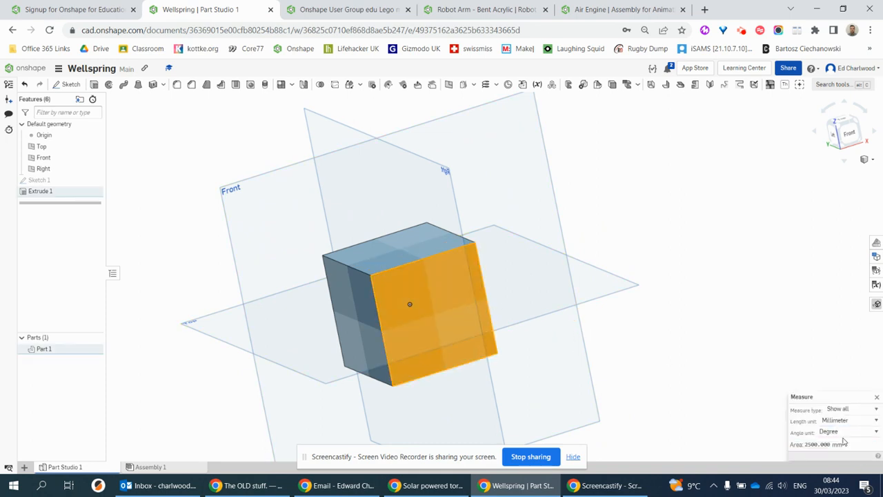
click(878, 399)
mouse_move(690, 331)
right_down()
mouse_move(714, 329)
mouse_move(702, 334)
right_up()
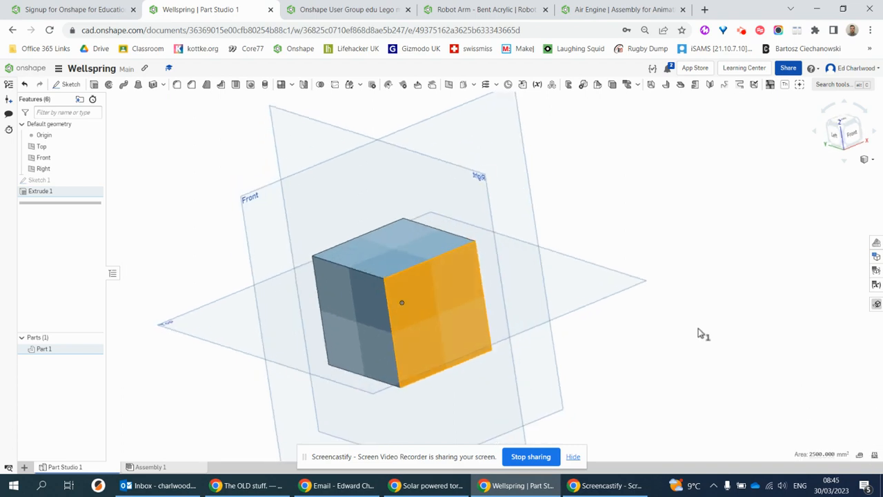
click(697, 334)
Start a new sketch on the cube's top face and view it straight on.
right_drag(187, 398, 354, 283)
scroll(670, 282, up, 3)
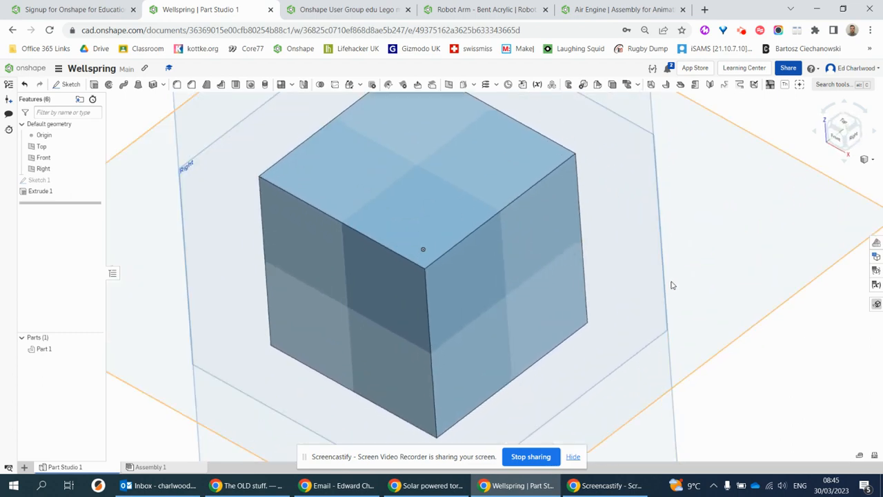
scroll(675, 282, down, 5)
middle_drag(687, 275, 604, 288)
right_drag(605, 287, 642, 281)
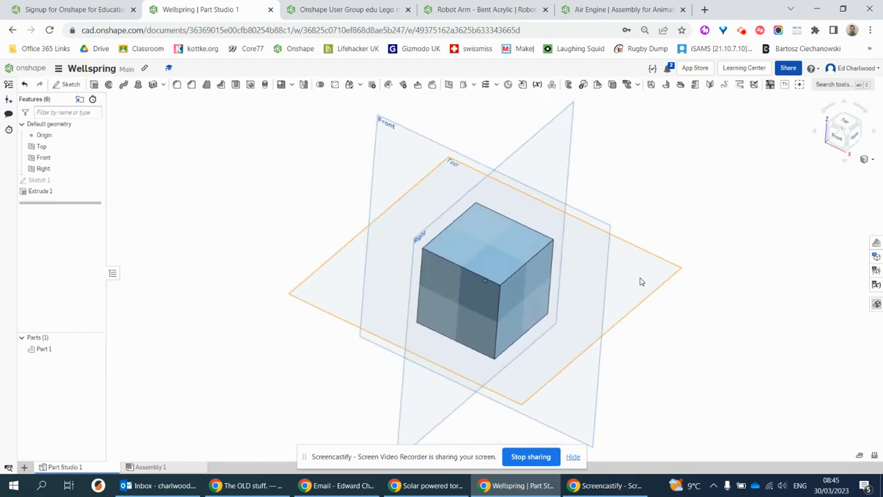
click(482, 244)
right_click(482, 244)
click(512, 103)
key(n)
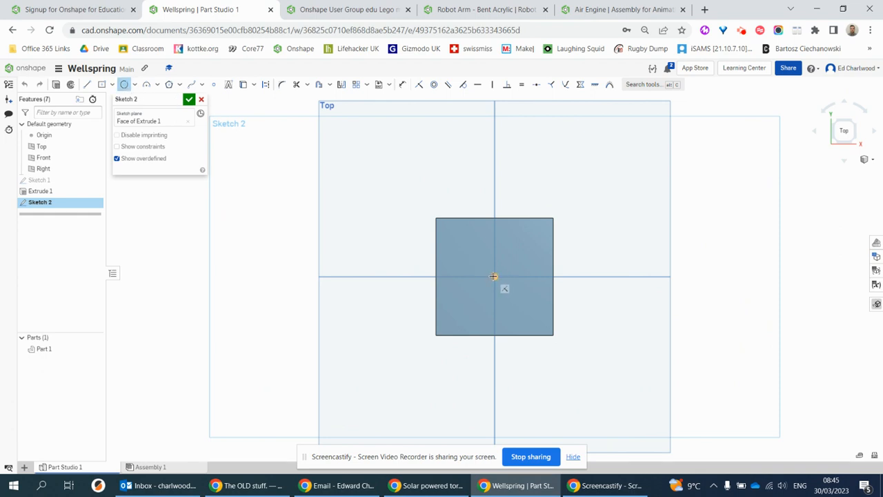
Sketch a circle of 30 mm diameter centred on the origin and finish the sketch.
click(526, 254)
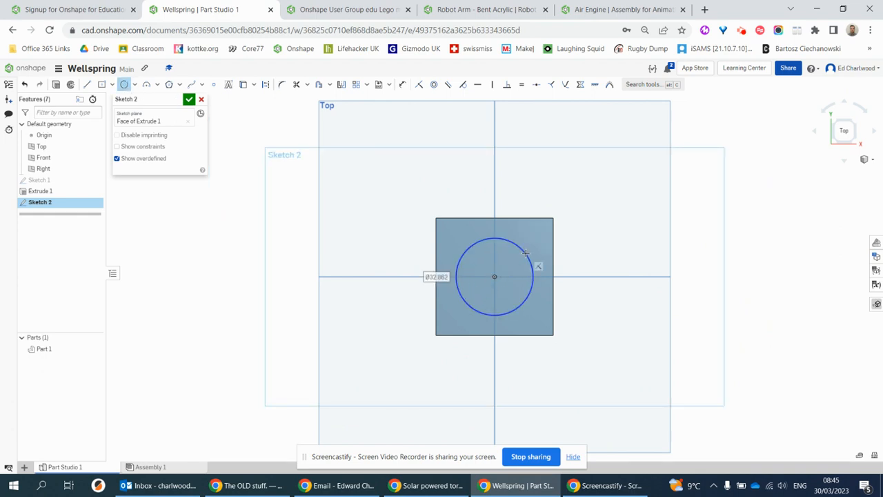
text(30)
key(Return)
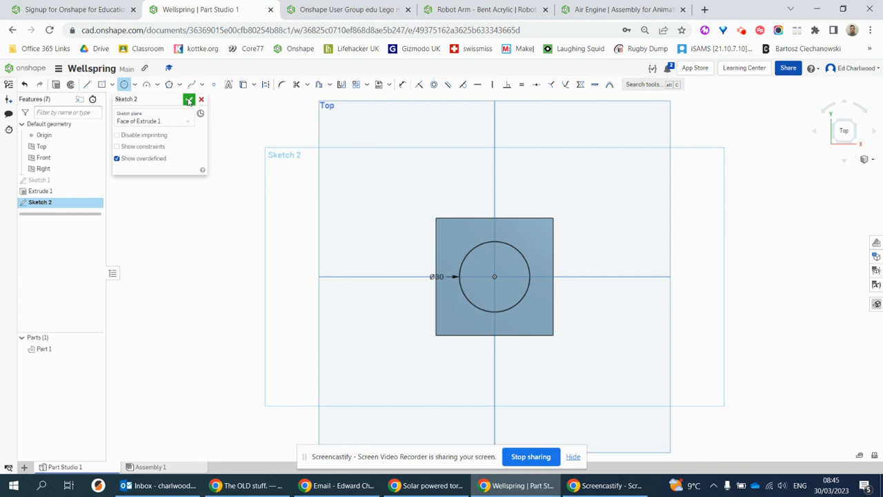
click(188, 99)
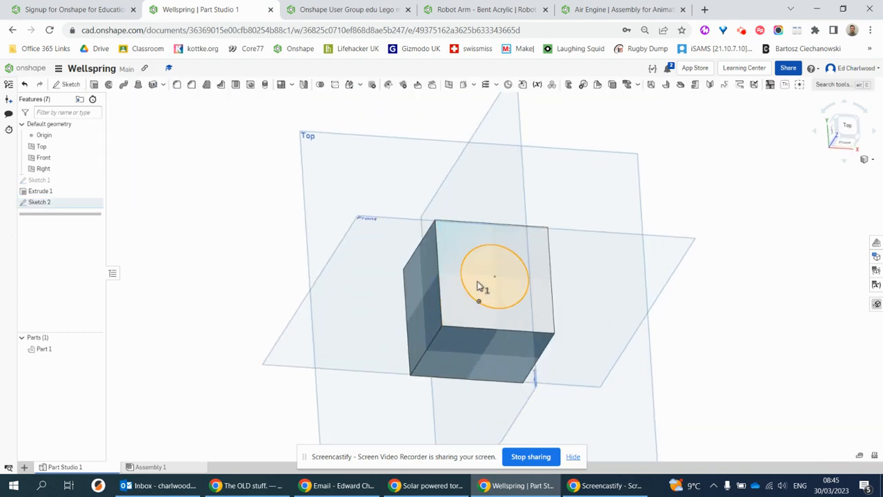
Extrude the circle as a removal through the whole cube to cut a hole.
click(94, 85)
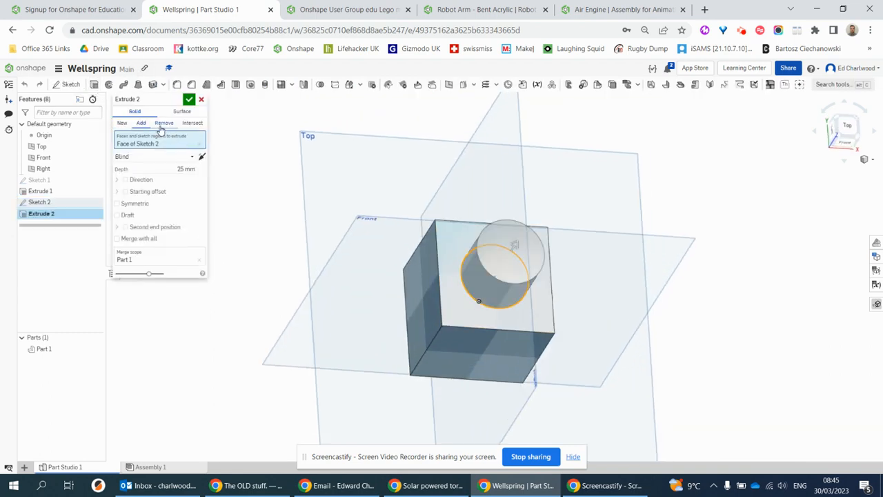
right_drag(276, 163, 253, 172)
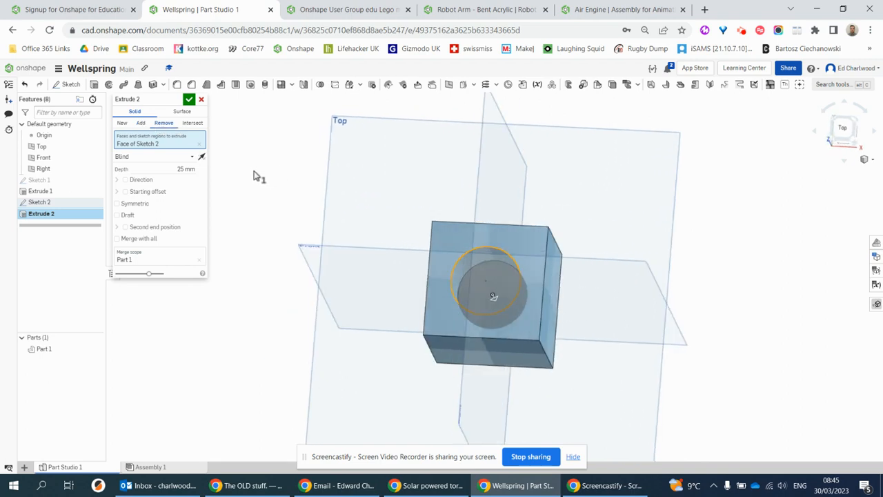
click(195, 158)
click(182, 227)
right_drag(276, 231, 319, 238)
click(190, 99)
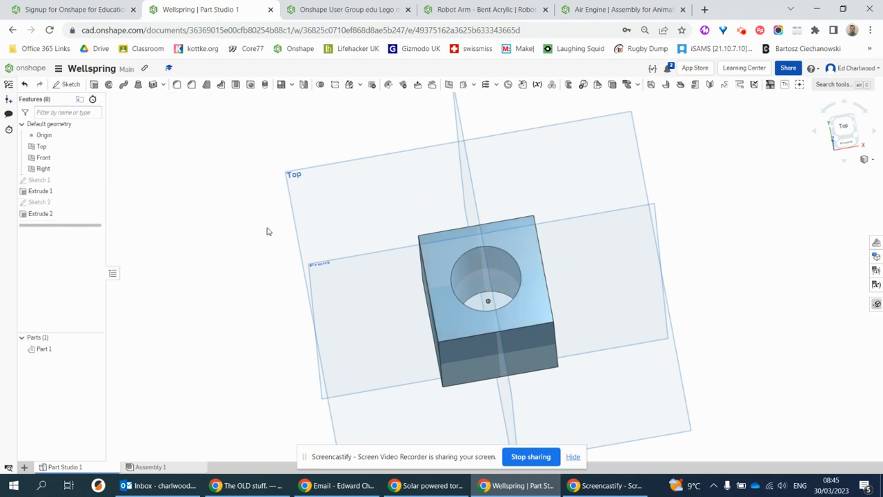
Fillet all edges of the cube's top face, including the hole's rim, with a 2 mm radius.
right_drag(267, 231, 259, 185)
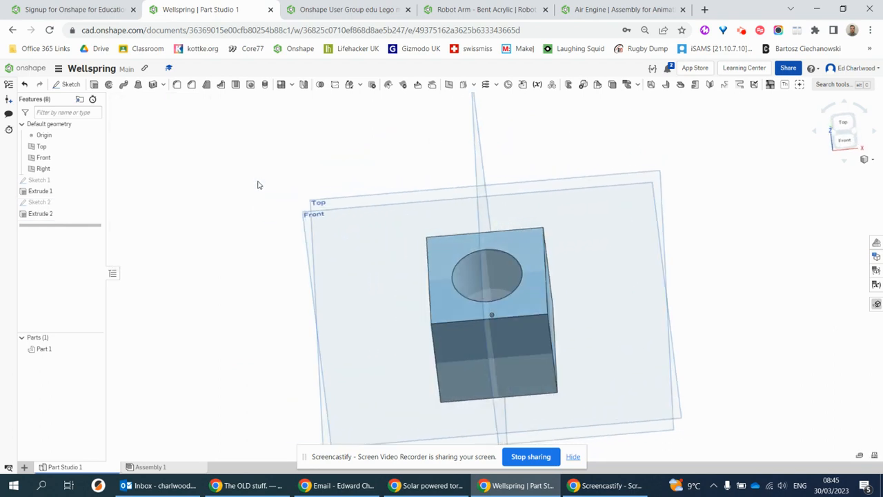
click(178, 88)
click(452, 314)
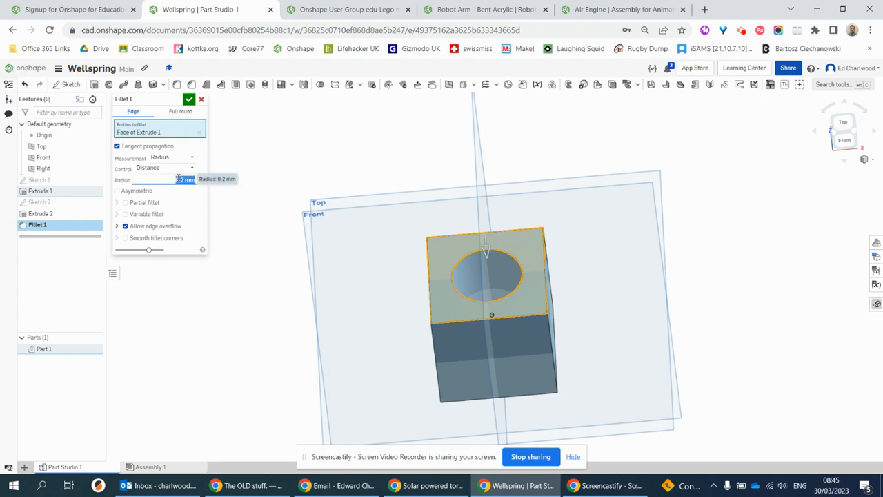
right_drag(323, 200, 393, 205)
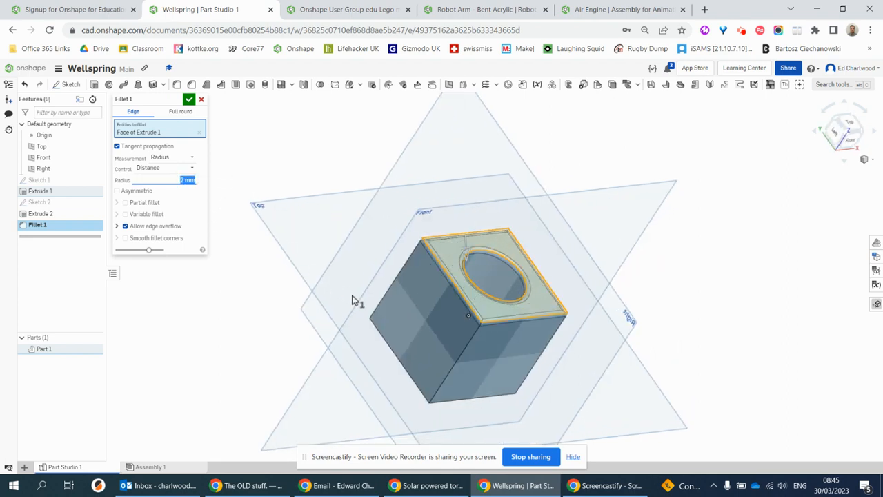
click(189, 100)
Change the appearance of Part 1 to the purple palette colour AE55BC.
right_drag(642, 262, 720, 305)
scroll(720, 305, down, 4)
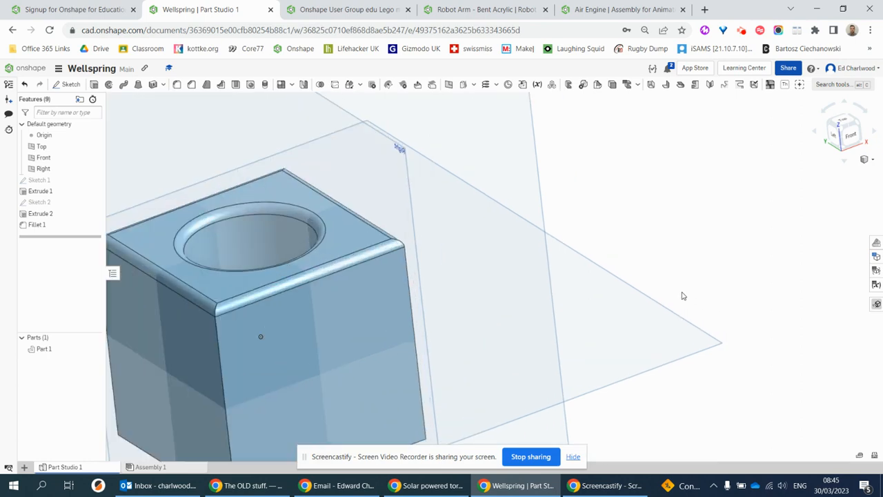
scroll(680, 294, up, 4)
middle_drag(653, 280, 632, 235)
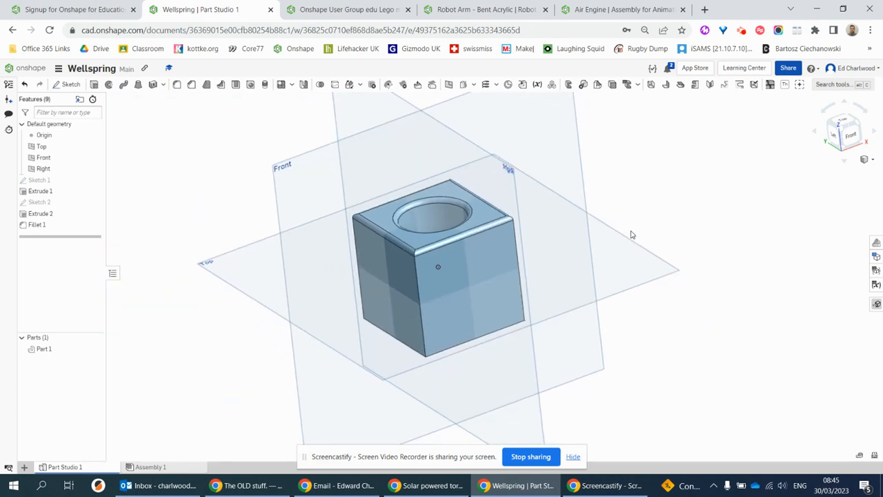
right_click(58, 350)
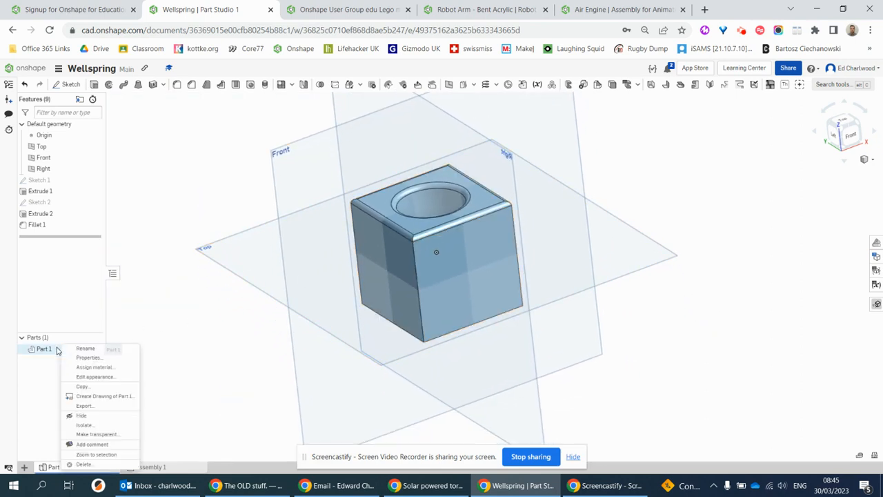
click(94, 377)
click(152, 318)
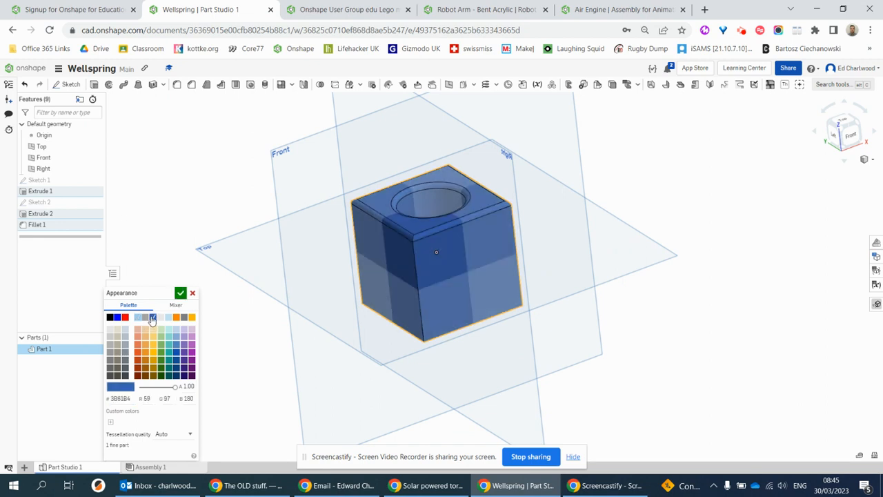
click(192, 317)
click(192, 344)
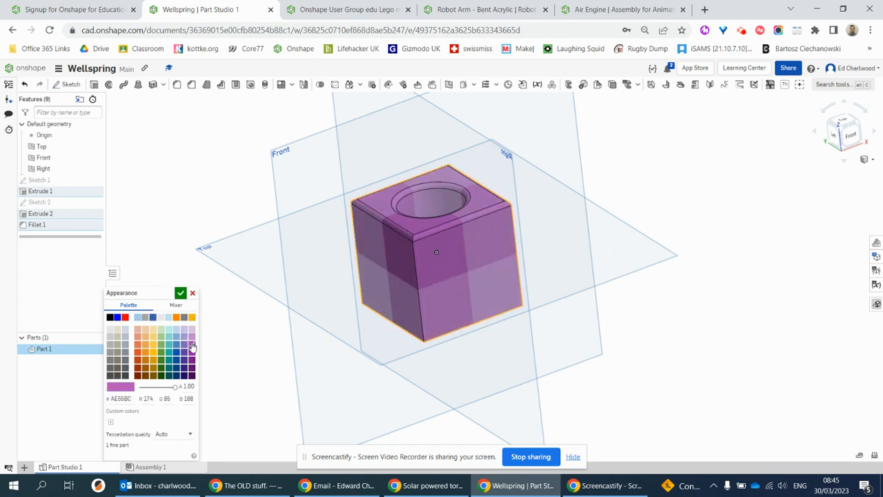
click(180, 293)
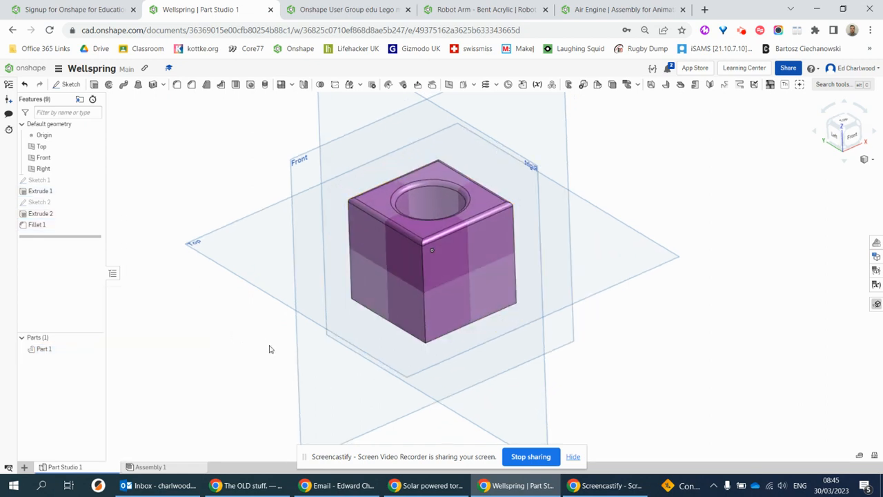
Duplicate Part Studio 1 within the document and open the copy.
right_drag(269, 349, 250, 363)
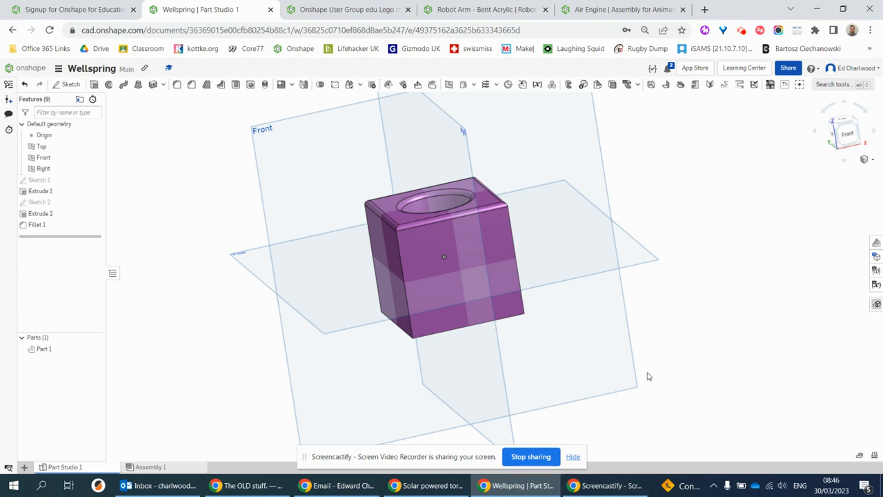
right_click(105, 469)
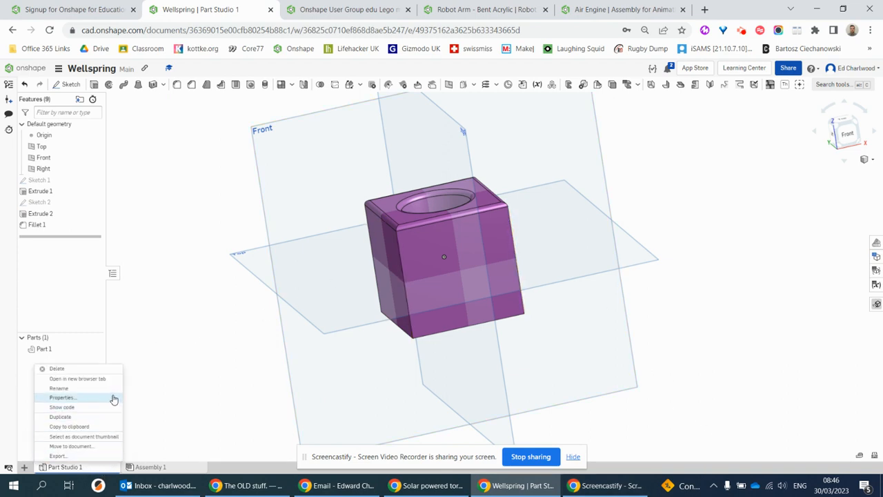
click(104, 419)
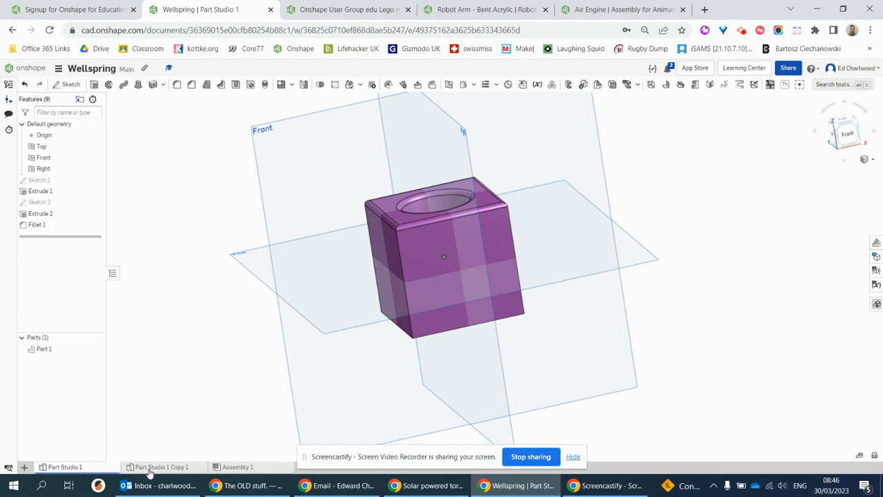
click(160, 467)
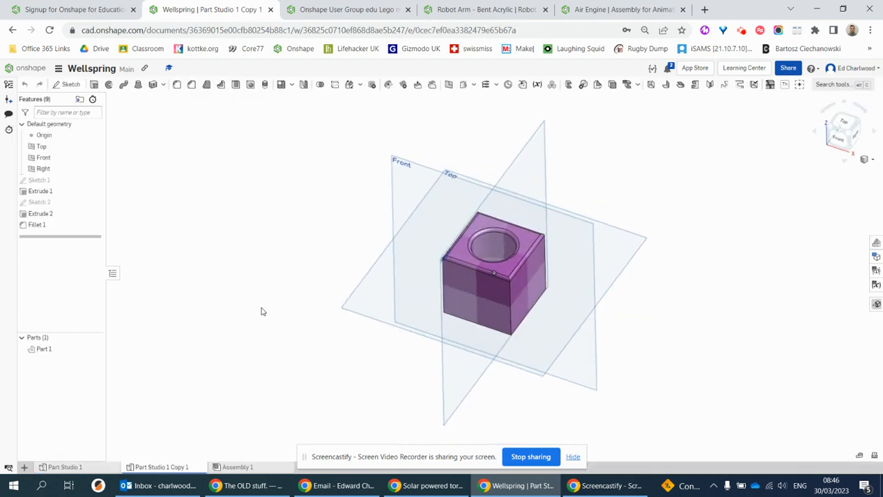
Edit the hole's extrude in the copied studio into an added boss rising from the cube's top, with a blind depth of 20 mm.
right_click(62, 203)
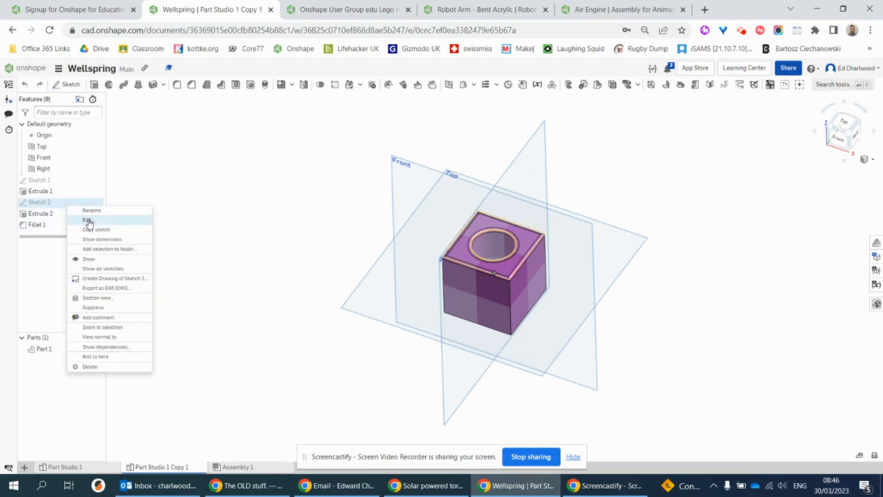
right_click(49, 215)
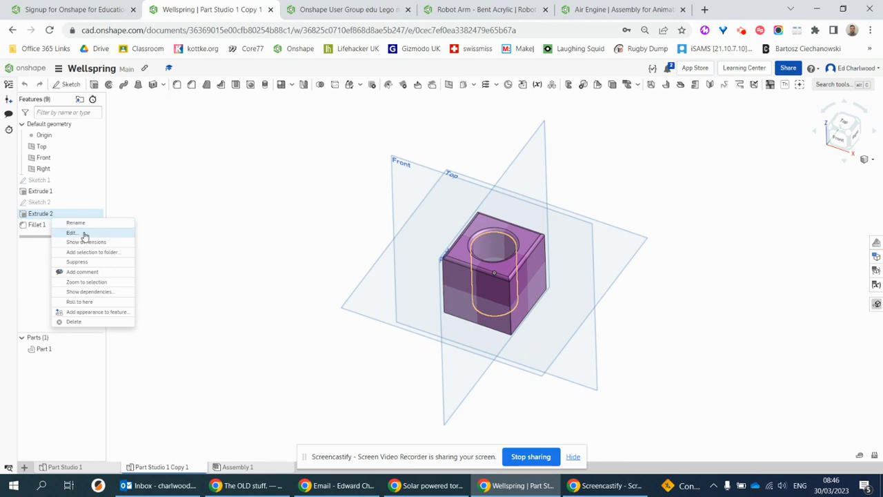
click(83, 234)
click(141, 122)
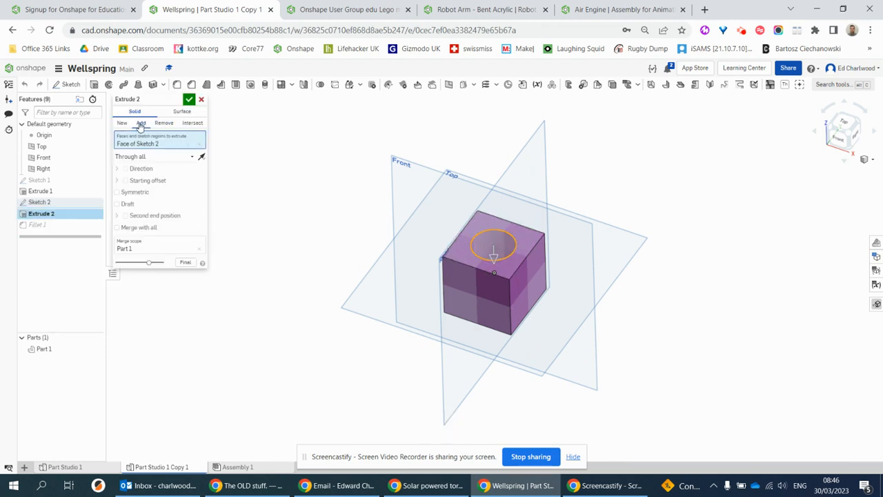
right_drag(305, 231, 288, 211)
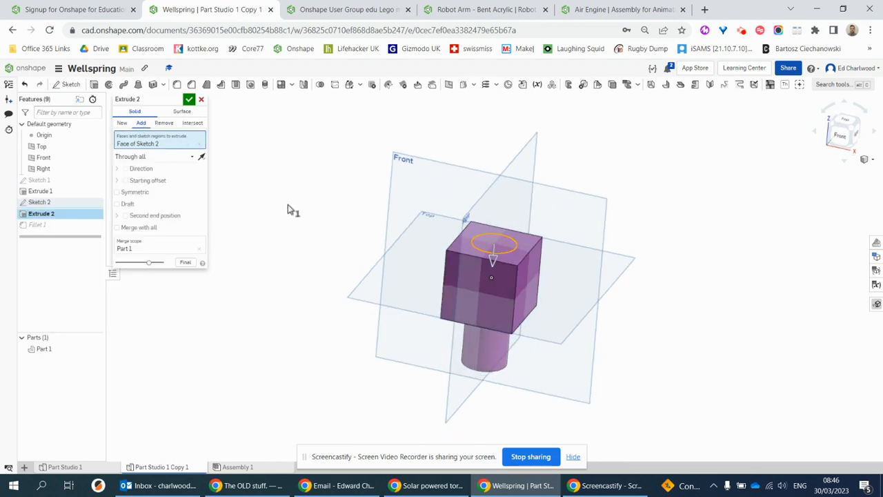
click(201, 157)
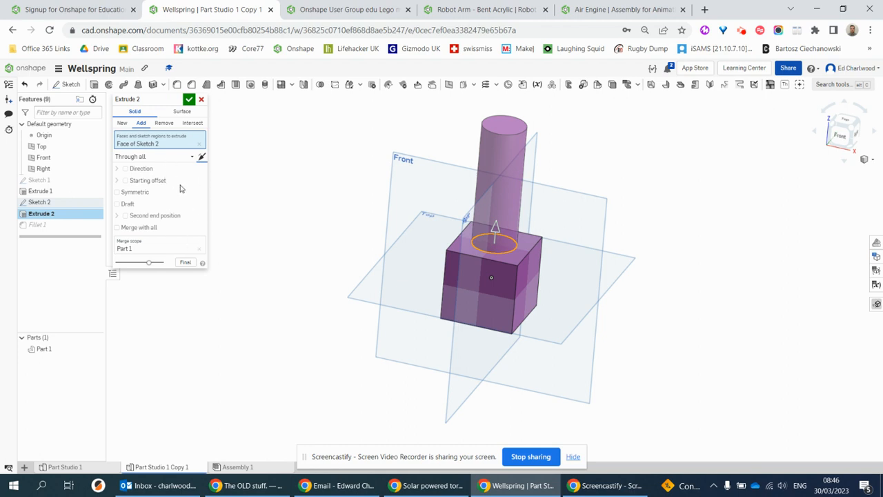
click(193, 158)
click(188, 170)
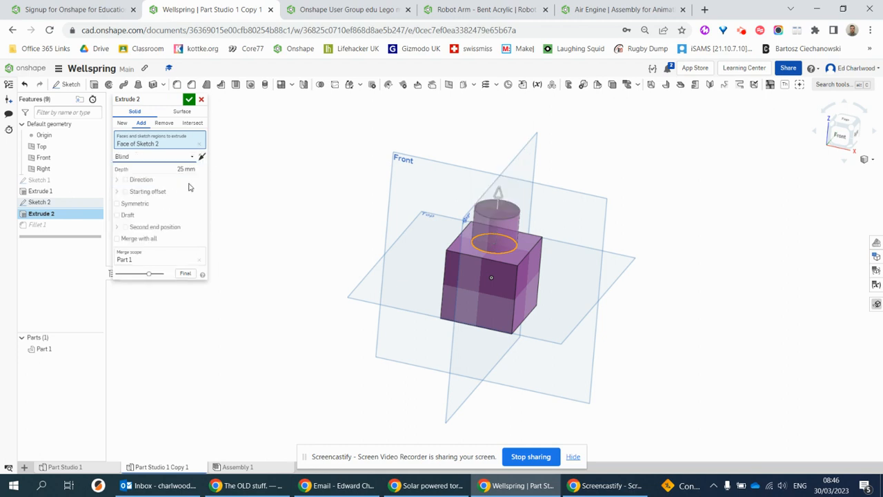
click(187, 169)
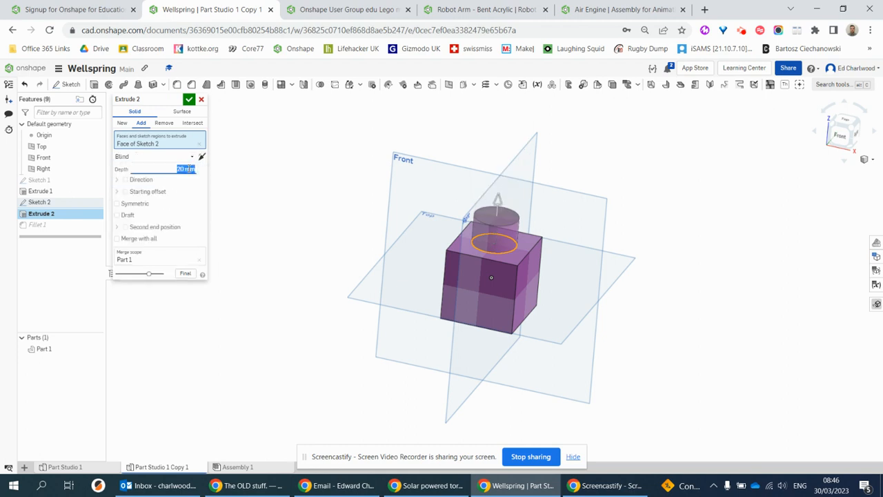
click(201, 100)
right_drag(271, 180, 315, 198)
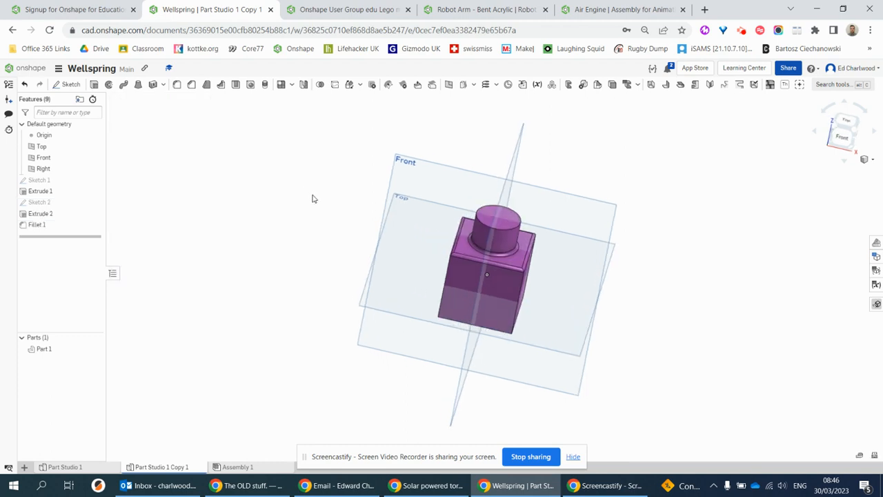
right_drag(258, 261, 251, 254)
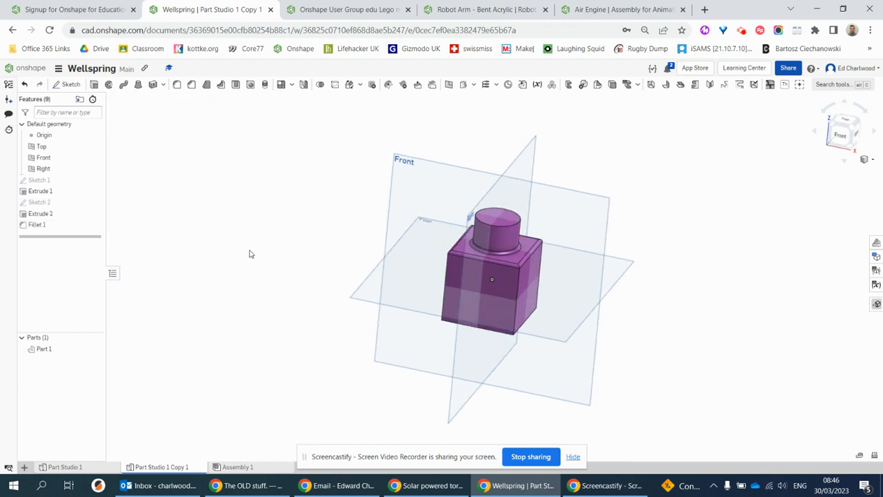
Change the appearance of the copied studio's Part 1 to orange.
right_click(73, 349)
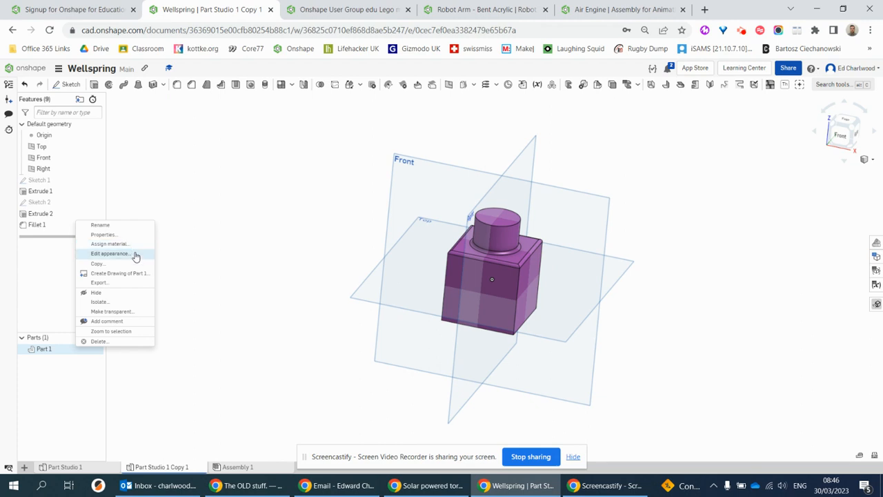
click(110, 254)
click(177, 318)
click(181, 292)
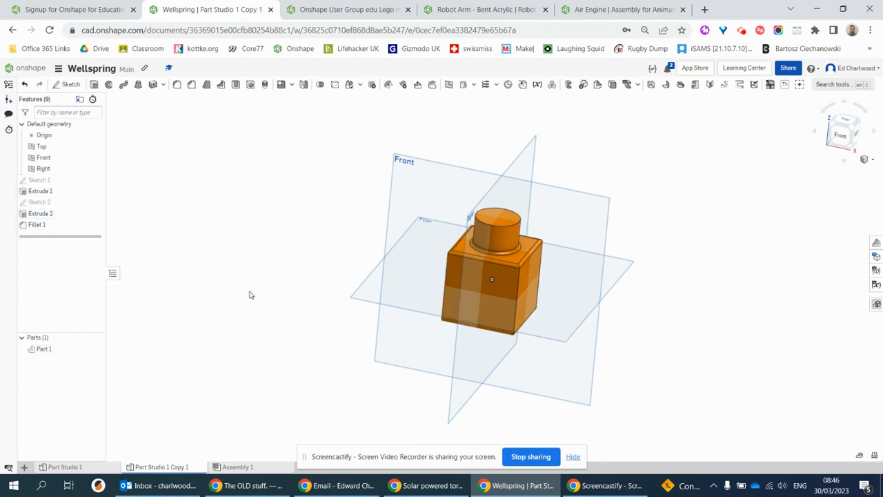
right_drag(183, 294, 224, 316)
Compare the original Part Studio 1 with the modified Part Studio 1 Copy 1.
click(65, 467)
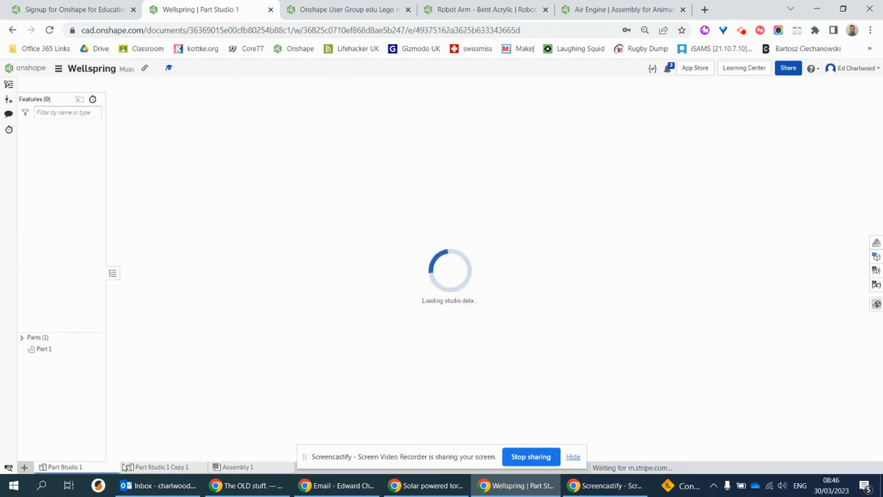
click(159, 468)
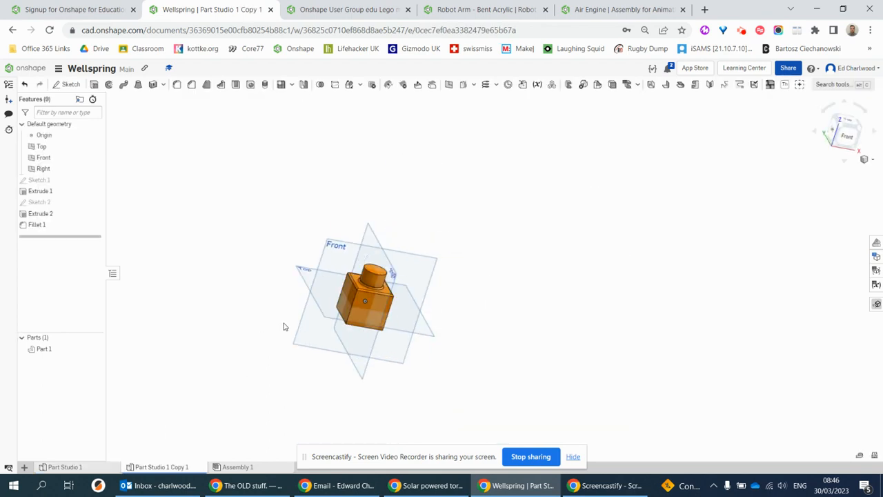
click(87, 468)
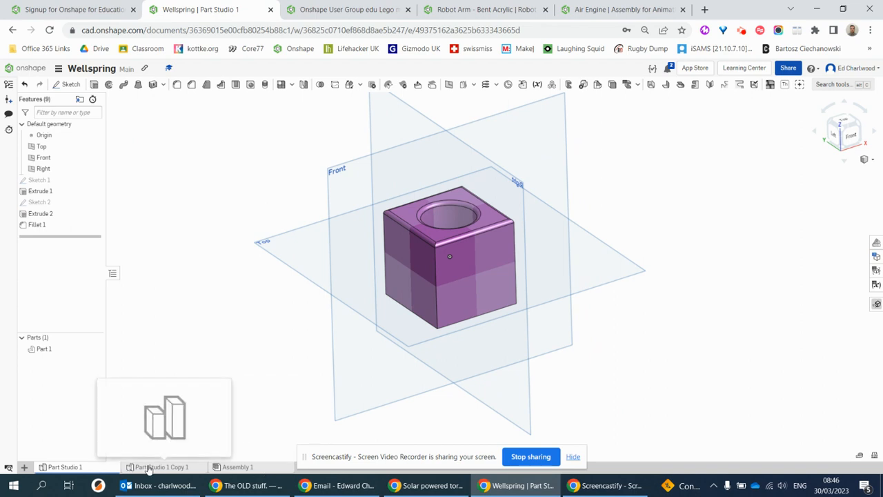
Insert the purple cube from Part Studio 1 into Assembly 1 and fix it in place.
click(238, 467)
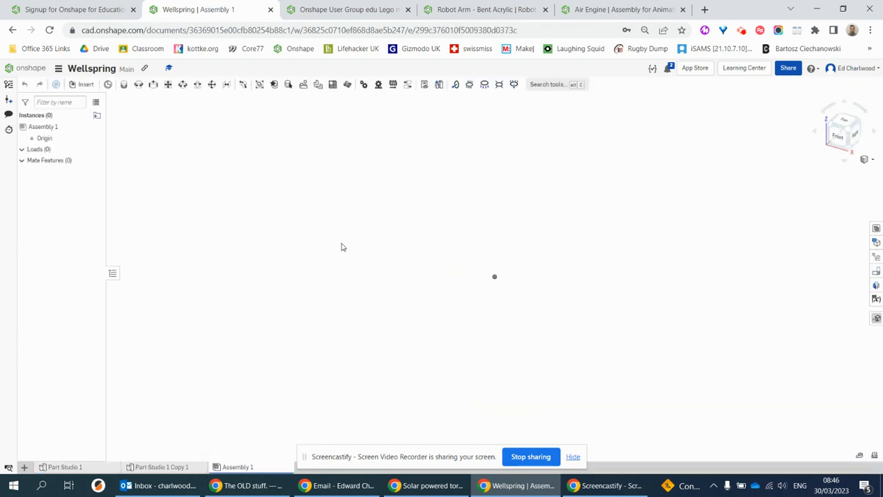
click(82, 84)
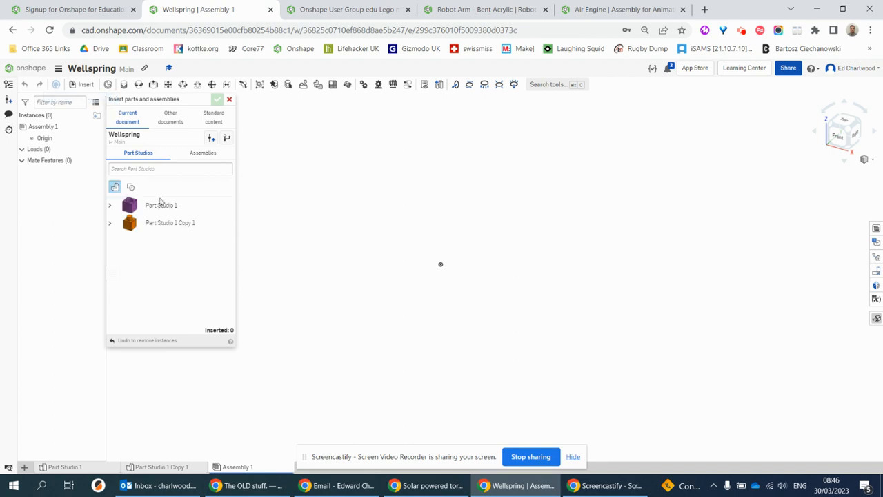
click(170, 222)
click(463, 281)
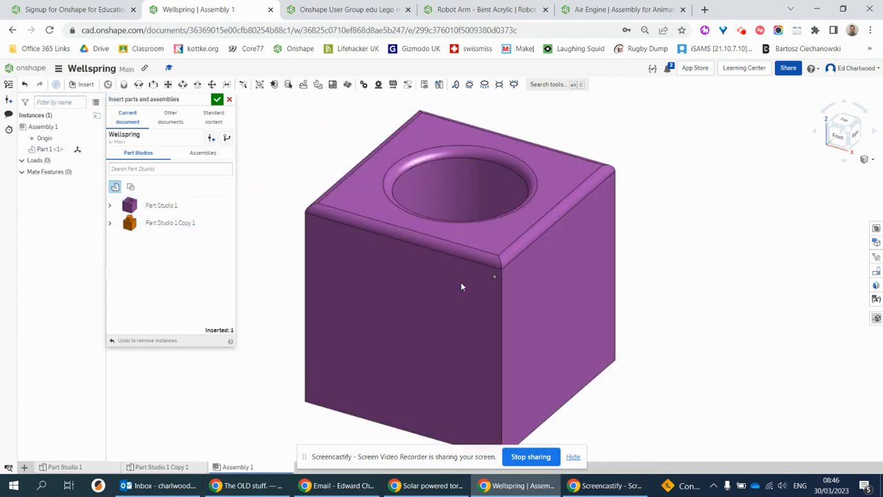
scroll(464, 281, down, 5)
right_click(561, 305)
right_click(504, 306)
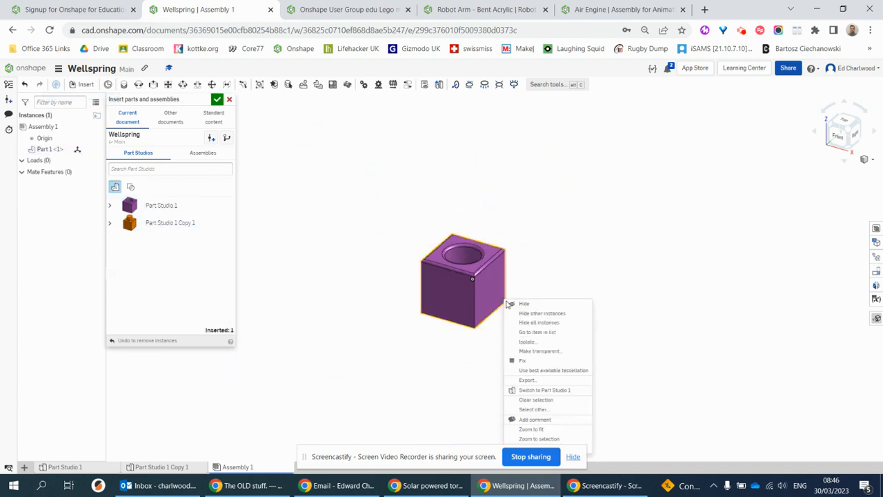
click(527, 363)
Insert the orange part from Part Studio 1 Copy 1 beside the purple cube and finish inserting.
click(159, 229)
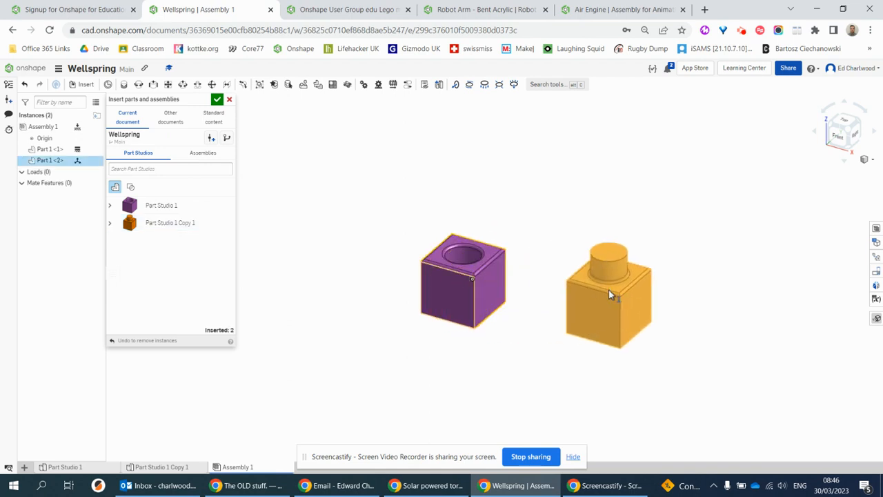
click(611, 295)
click(217, 100)
mouse_move(328, 215)
right_down()
mouse_move(341, 219)
mouse_move(324, 222)
right_up()
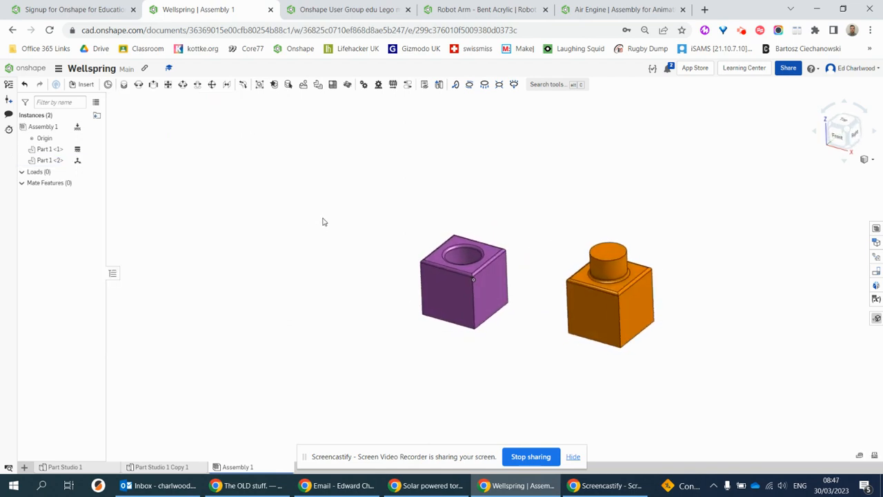
Rotate the orange part upside down so that its boss points downward.
click(595, 321)
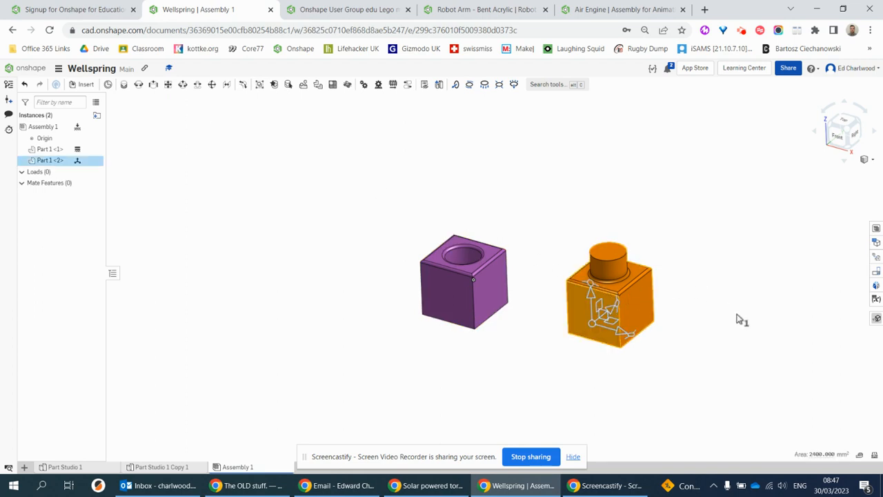
right_drag(737, 315, 688, 322)
drag(592, 281, 582, 393)
click(524, 377)
scroll(531, 363, down, 2)
right_drag(532, 364, 598, 351)
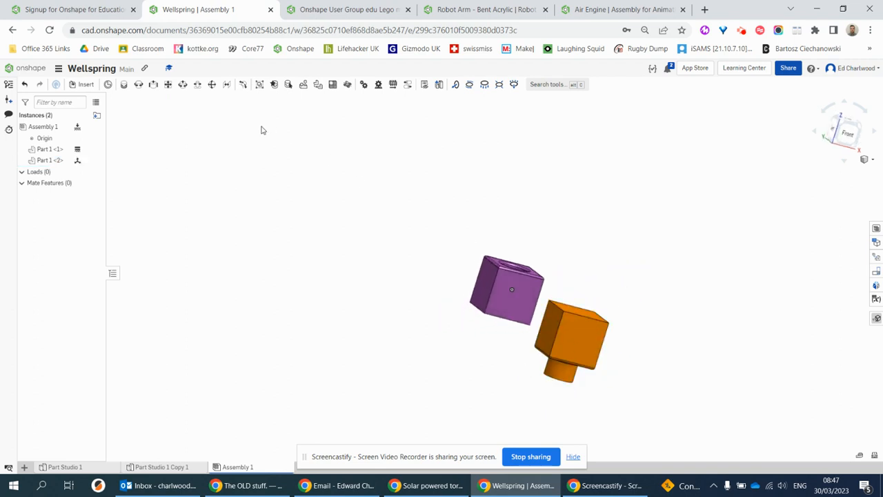
Add a slider mate between the purple cube's hole and the orange part's cylindrical boss.
click(153, 89)
right_drag(517, 200, 487, 252)
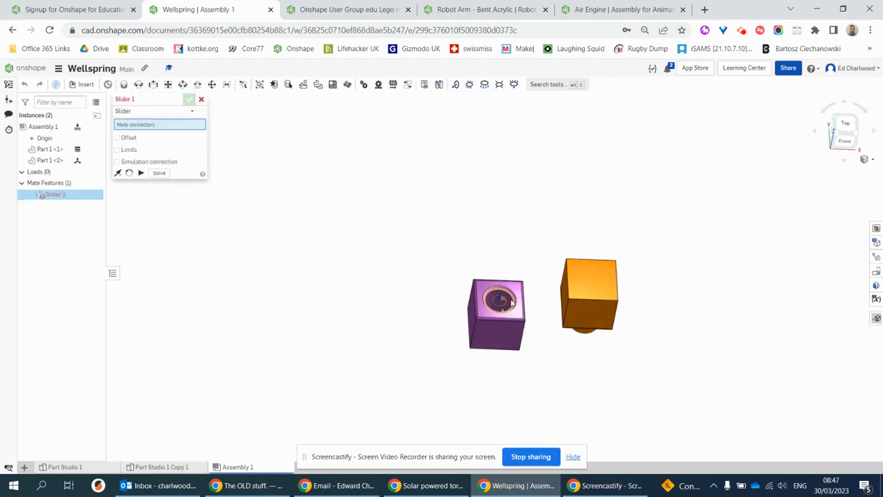
click(504, 301)
right_drag(640, 341, 588, 395)
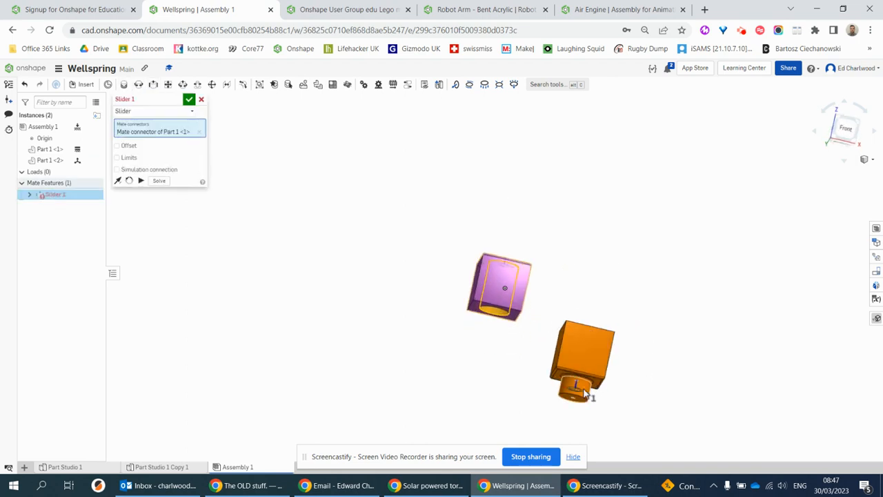
click(584, 392)
click(700, 407)
Test the slider mate by moving the orange part along the hole's axis, and cancel the extra slider mate.
right_drag(671, 241, 643, 283)
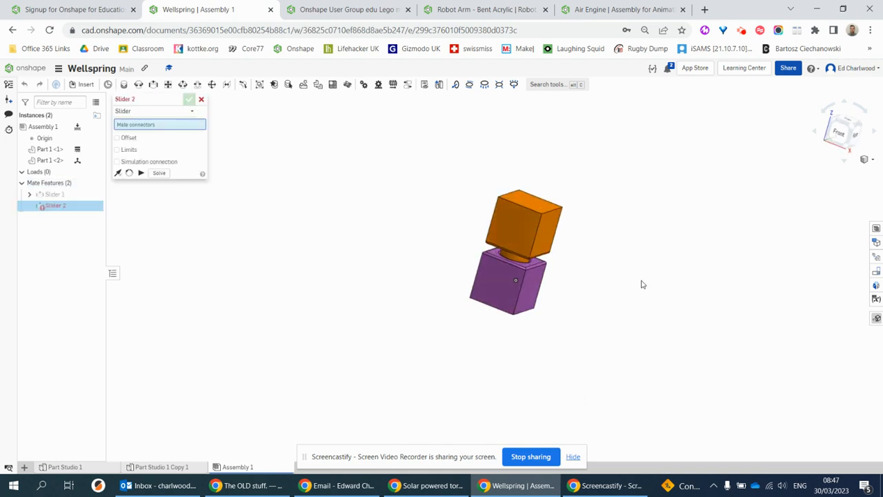
drag(512, 217, 537, 167)
drag(517, 214, 531, 202)
click(201, 99)
right_drag(349, 250, 413, 188)
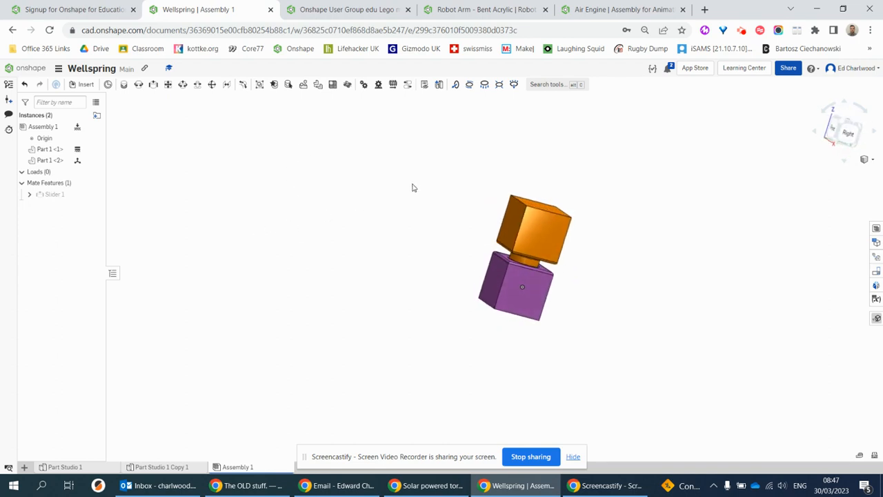
Revisit the cube in Part Studio 1 and inspect the minifigure assembly in the Onshape User Group edu Lego minifig master document.
click(85, 469)
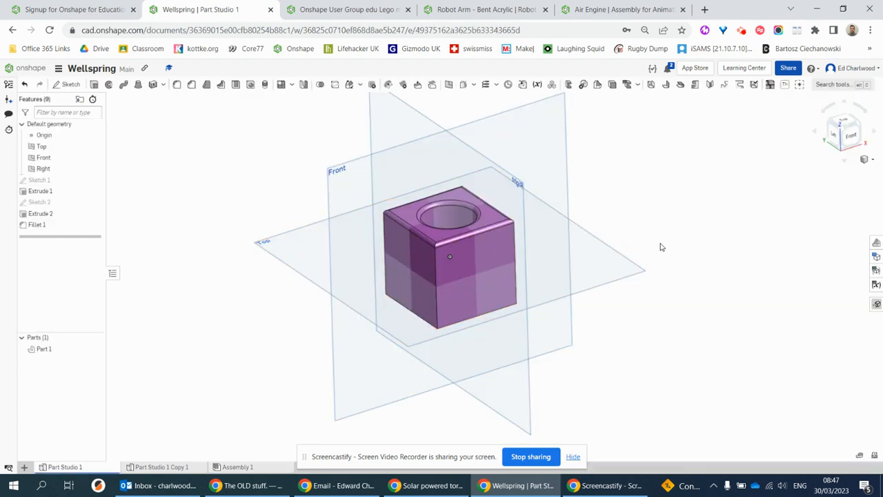
right_drag(661, 247, 543, 302)
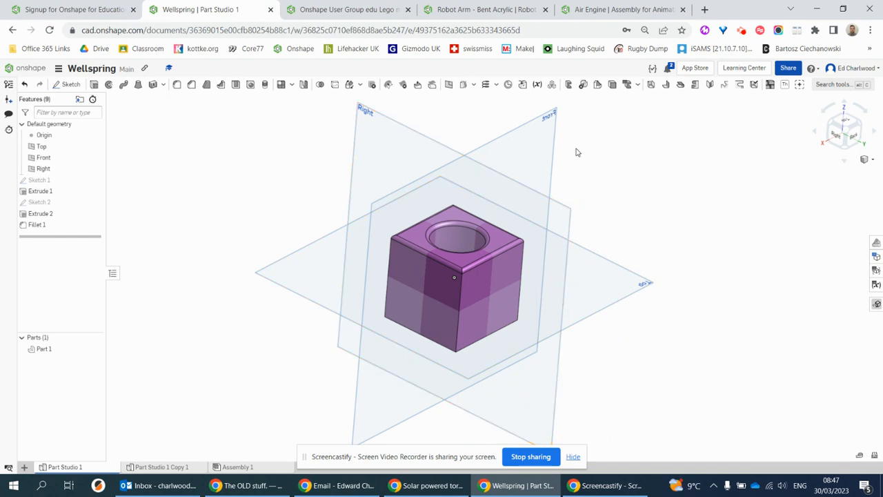
click(369, 11)
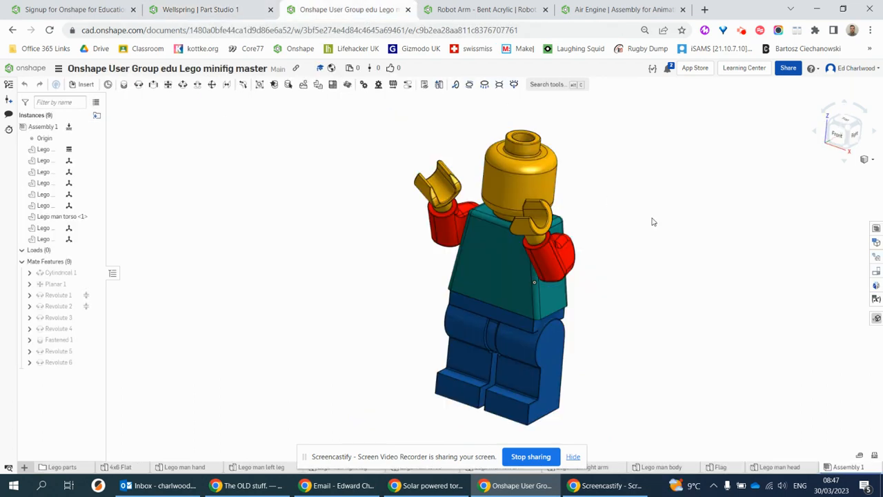
right_drag(653, 222, 642, 256)
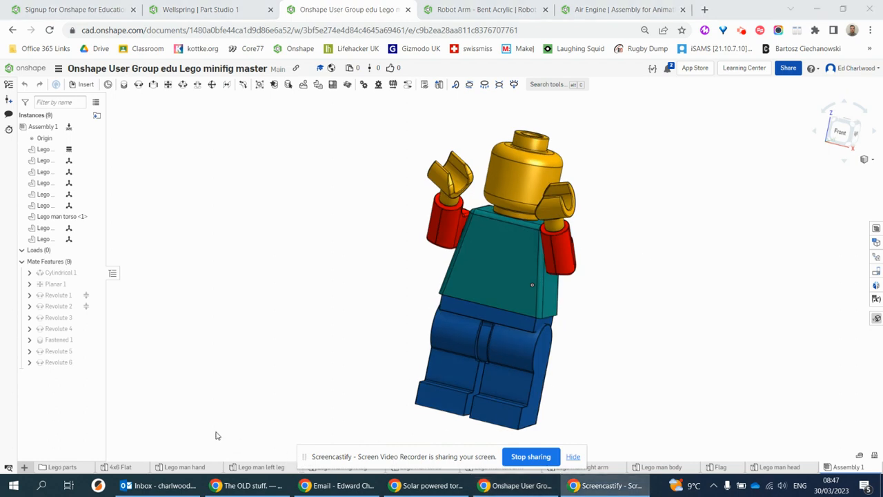
drag(304, 460, 47, 419)
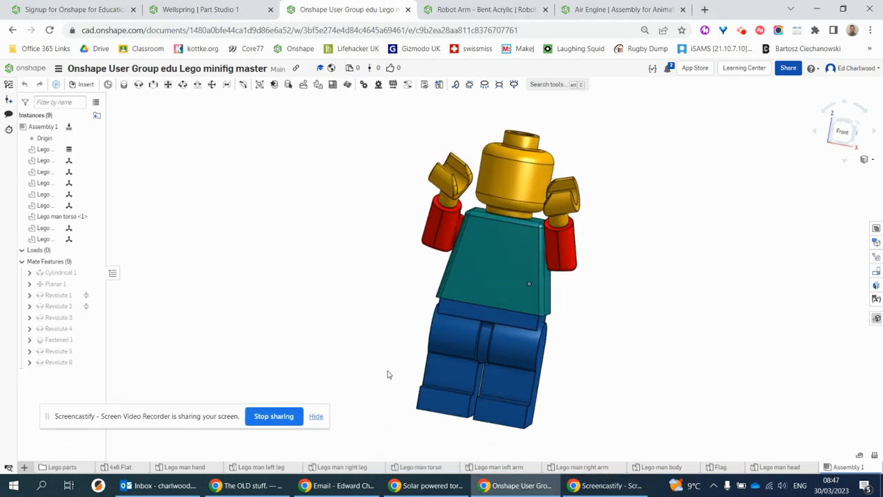
right_drag(388, 373, 442, 376)
right_drag(773, 378, 654, 454)
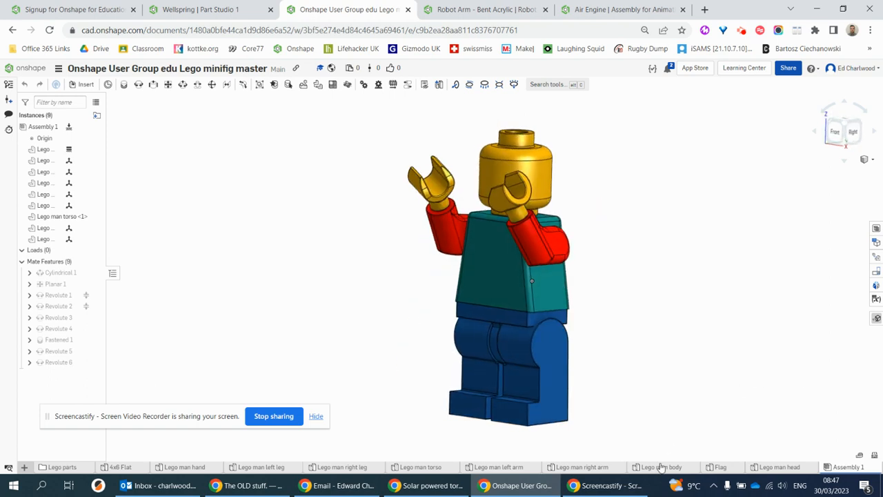
Look through the part studios of the minifigure's body and its left and right arms.
click(661, 468)
click(586, 468)
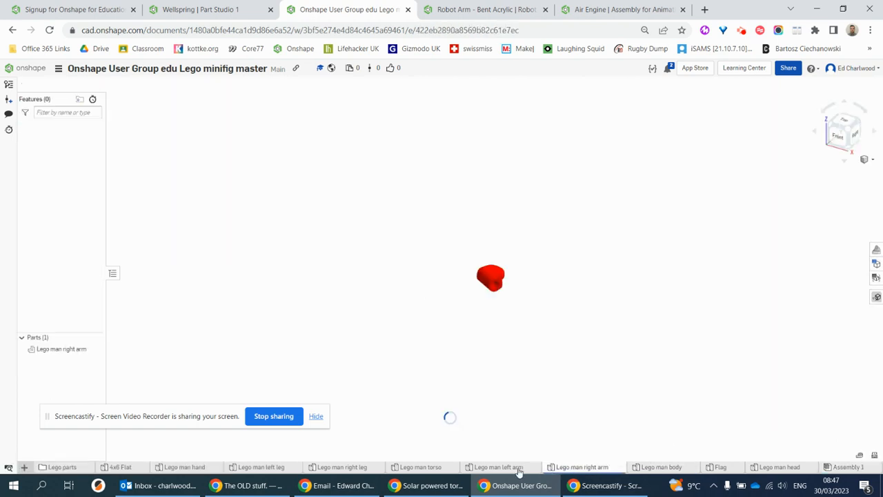
click(517, 469)
click(609, 469)
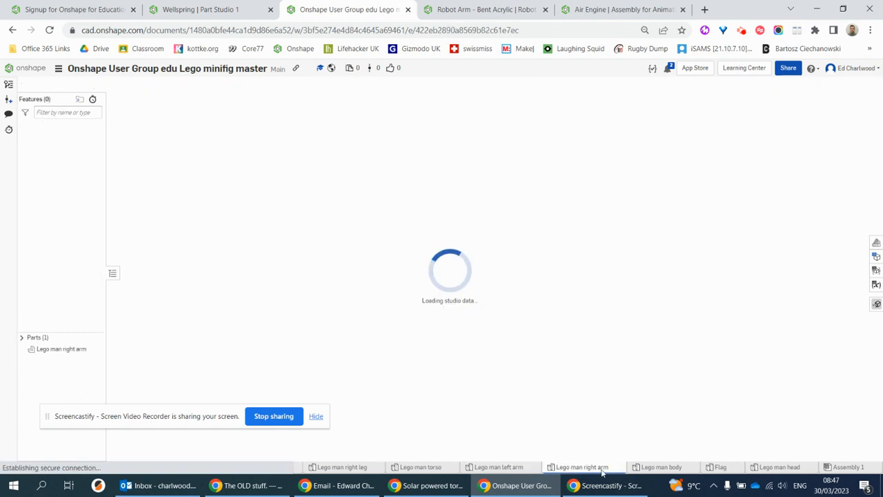
Create a four-view drawing of the Lego man body part from a custom ANSI size A template in millimetres with third angle projection.
click(661, 468)
right_click(662, 469)
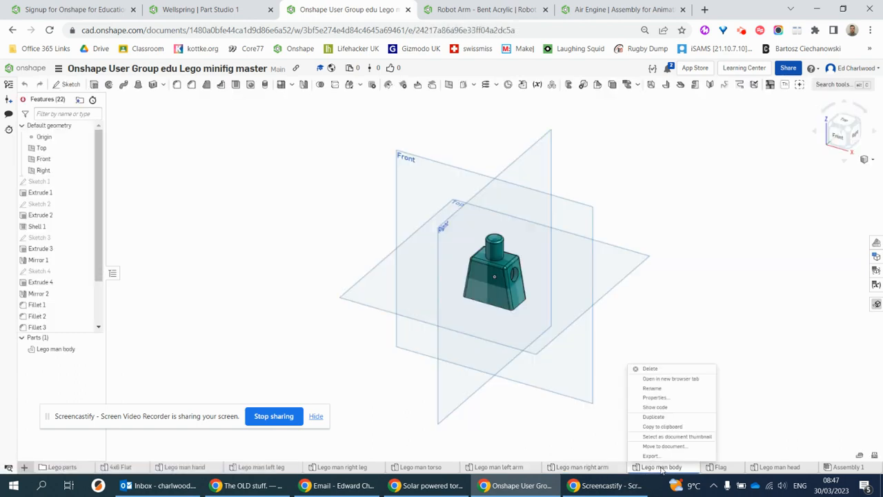
right_click(75, 348)
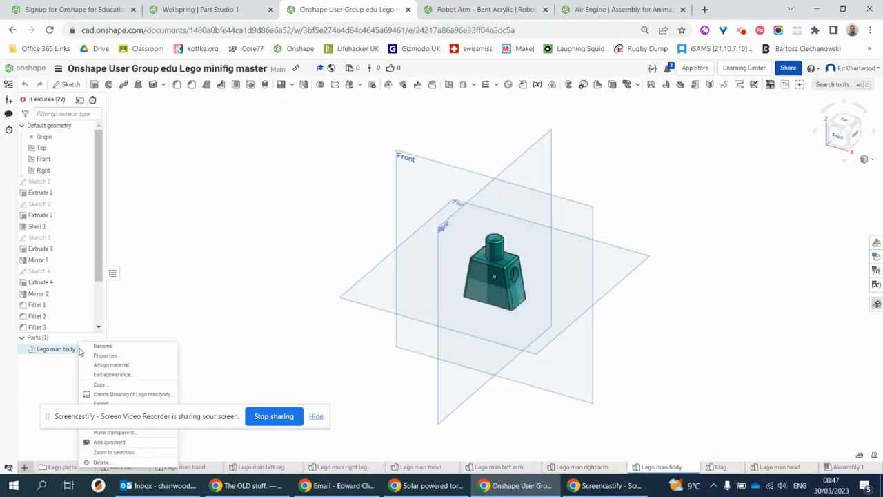
click(140, 395)
click(430, 254)
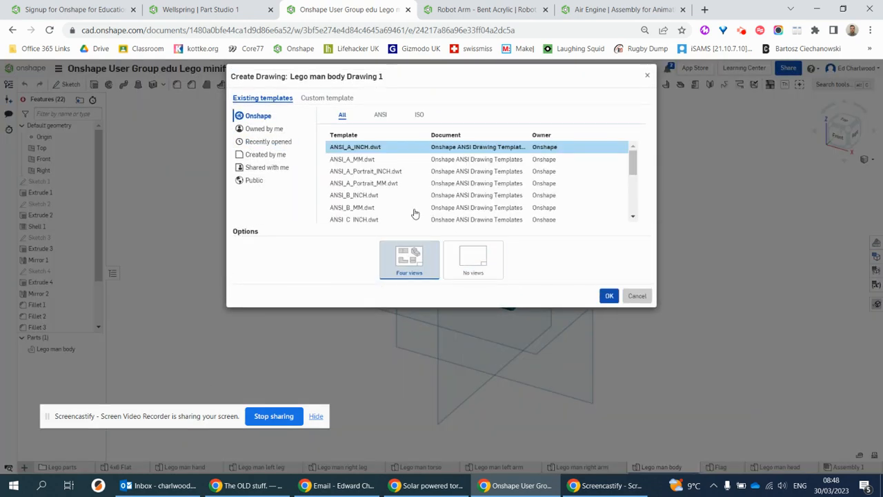
click(320, 100)
click(349, 161)
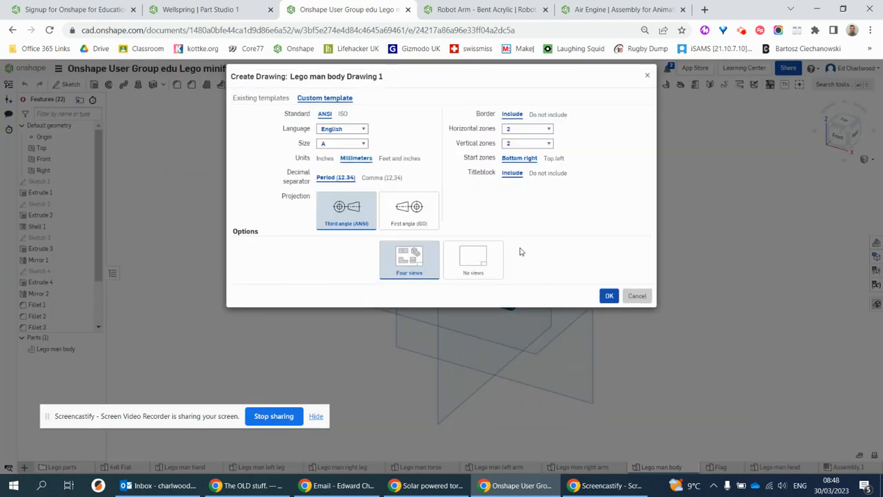
click(609, 295)
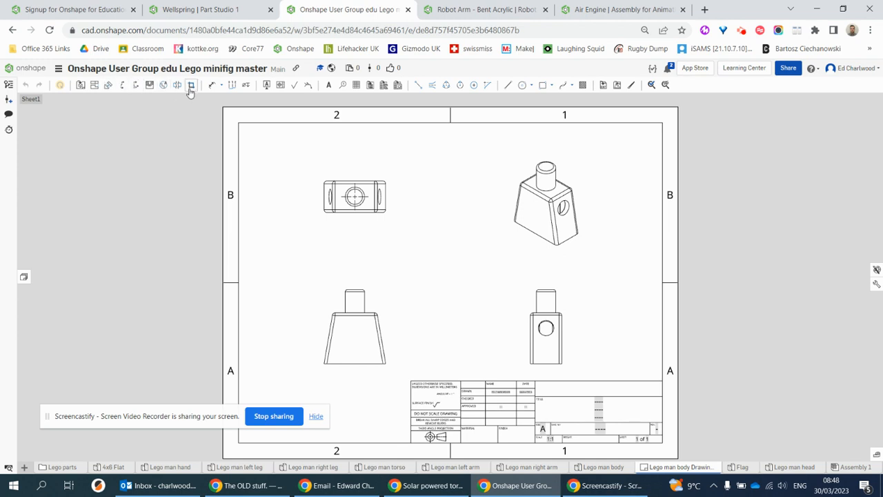
Dimension the neck's width in the drawing's front view and the torso's height, without the neck, in the side view.
click(212, 84)
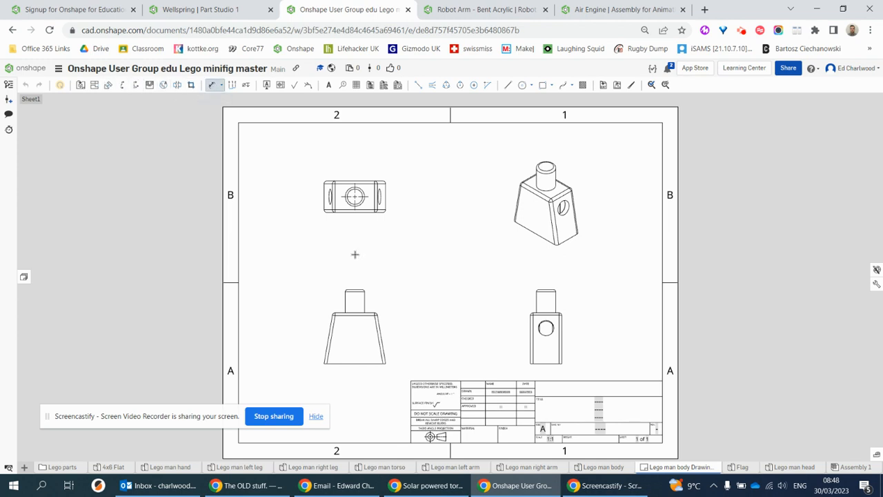
click(346, 291)
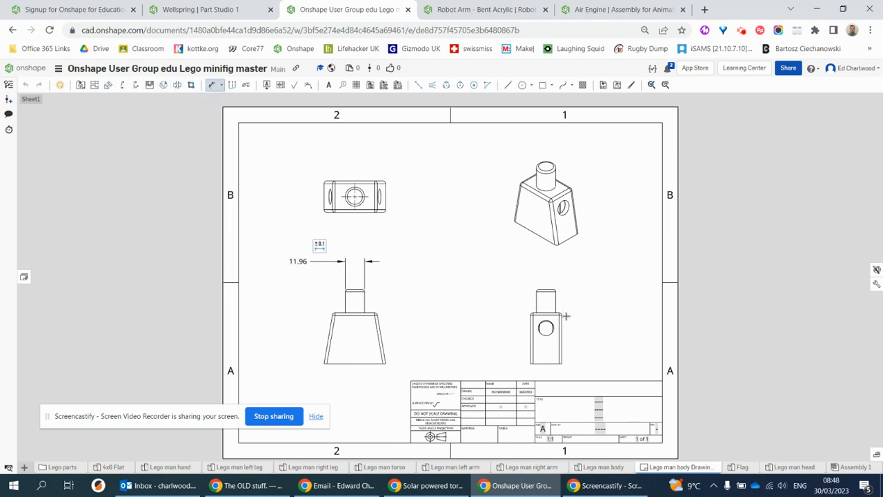
click(554, 362)
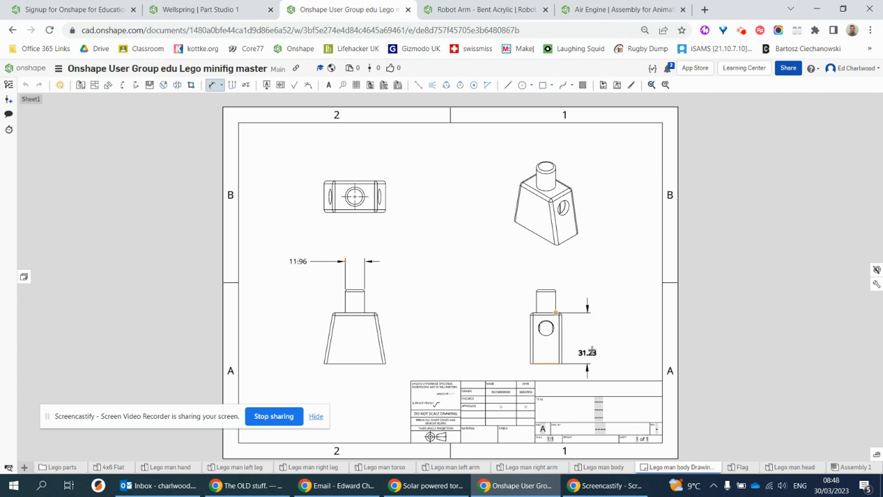
click(597, 338)
scroll(737, 253, down, 2)
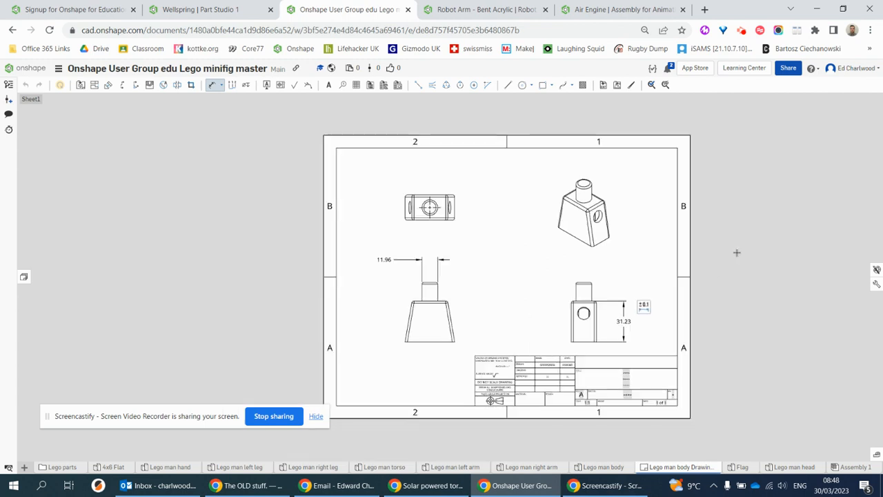
Inspect the Robot Arm - Bent Acrylic assembly and orbit around the animated Air Engine assembly to see its crank and piston.
click(490, 9)
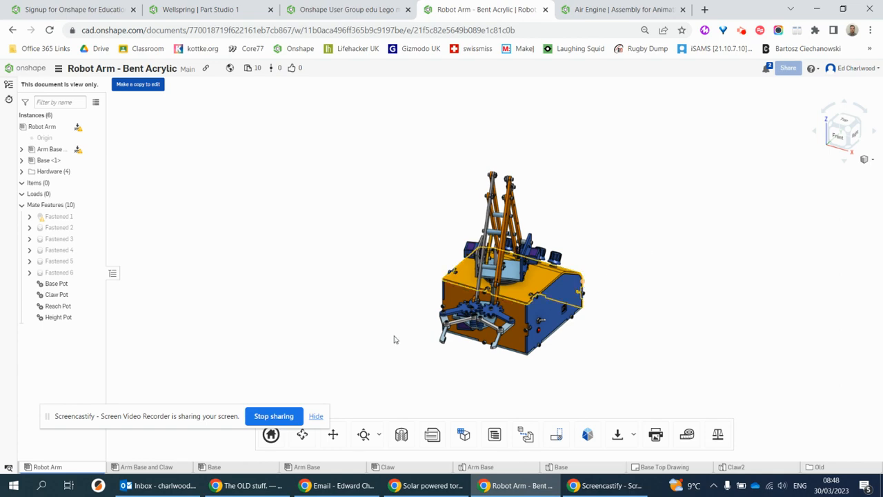
right_drag(394, 339, 359, 306)
click(601, 20)
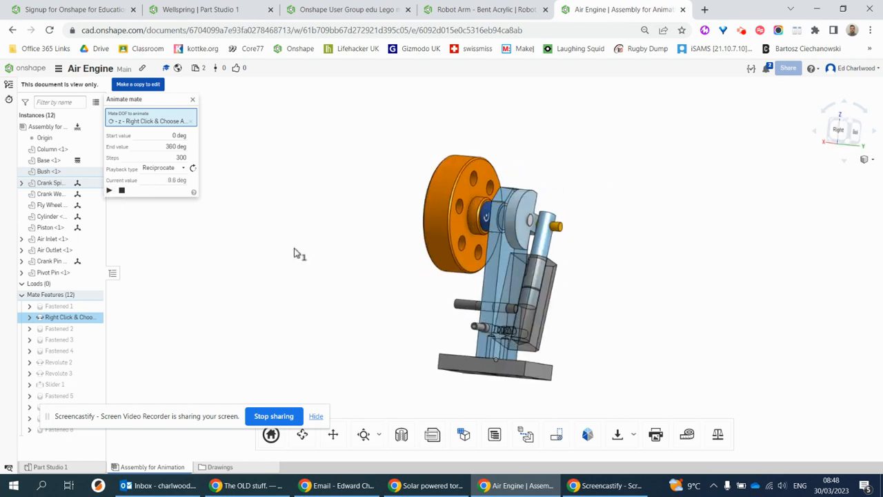
right_drag(293, 250, 222, 247)
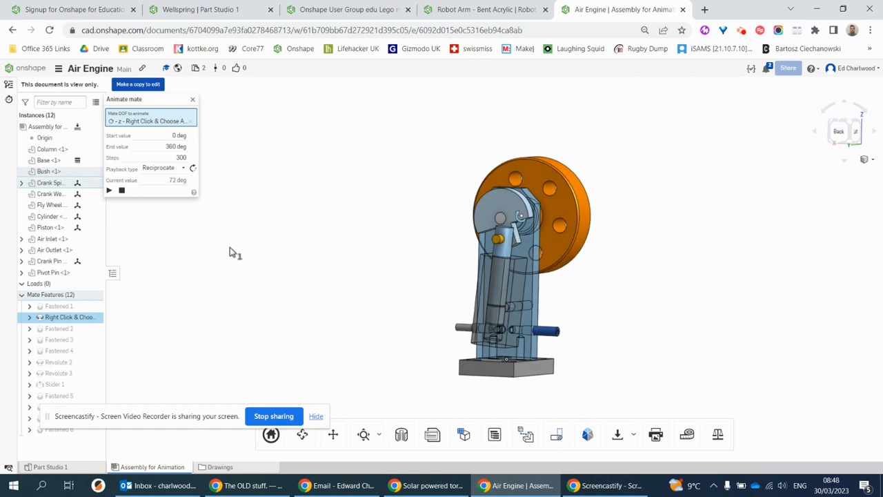
right_drag(275, 214, 281, 215)
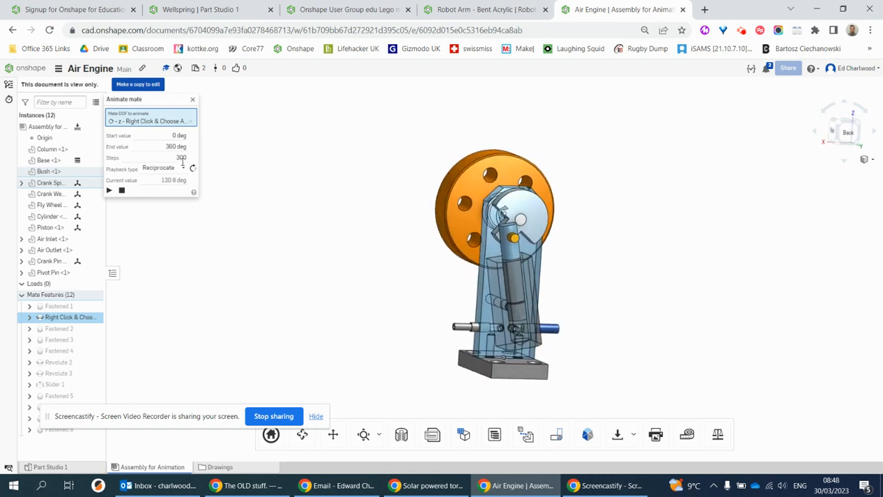
Set the Air Engine's mate animation to 50 steps and play it while viewing the engine from behind.
click(184, 158)
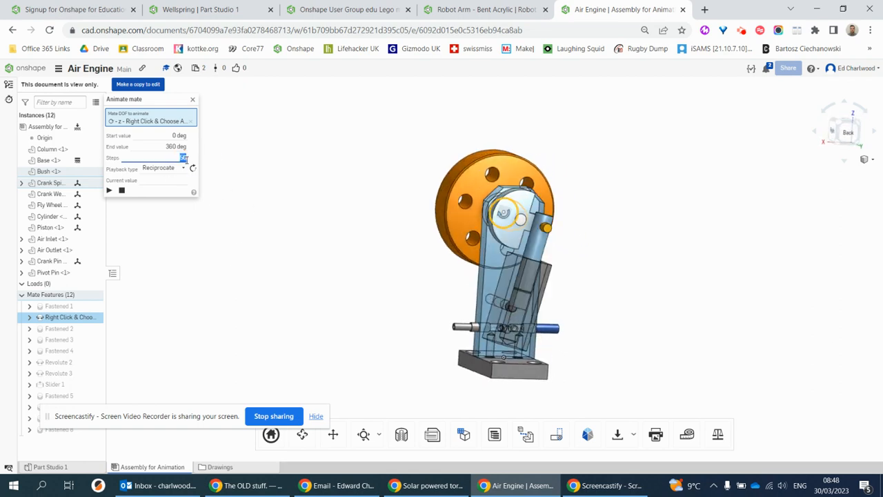
click(109, 190)
mouse_move(328, 256)
right_down()
mouse_move(357, 262)
mouse_move(270, 258)
mouse_move(322, 264)
right_up()
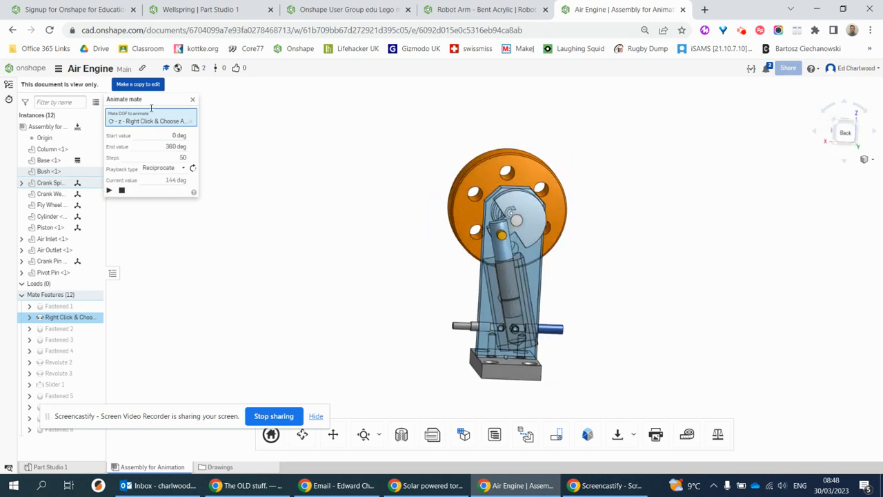
Return from the Wellspring document to the documents list and show the Public documents.
click(196, 9)
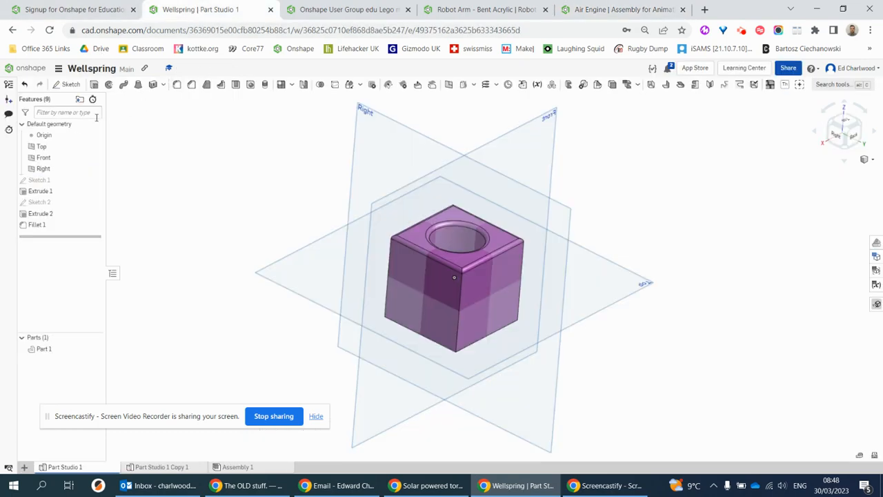
click(25, 67)
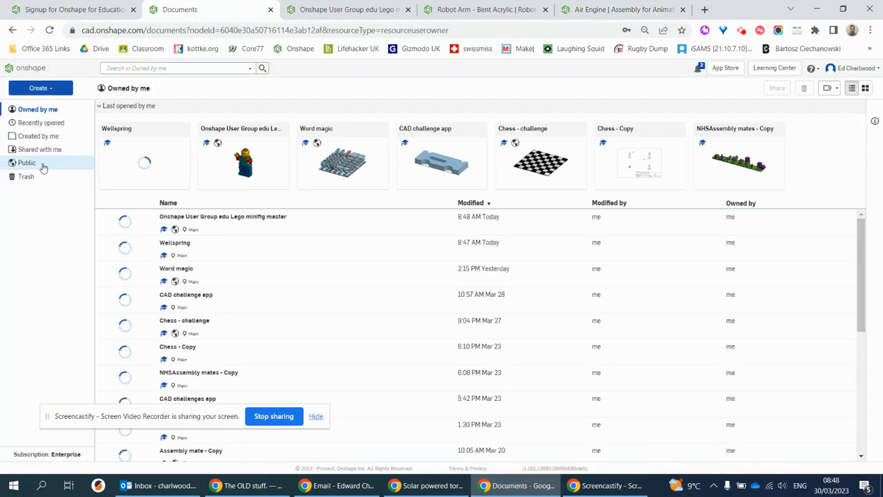
click(39, 166)
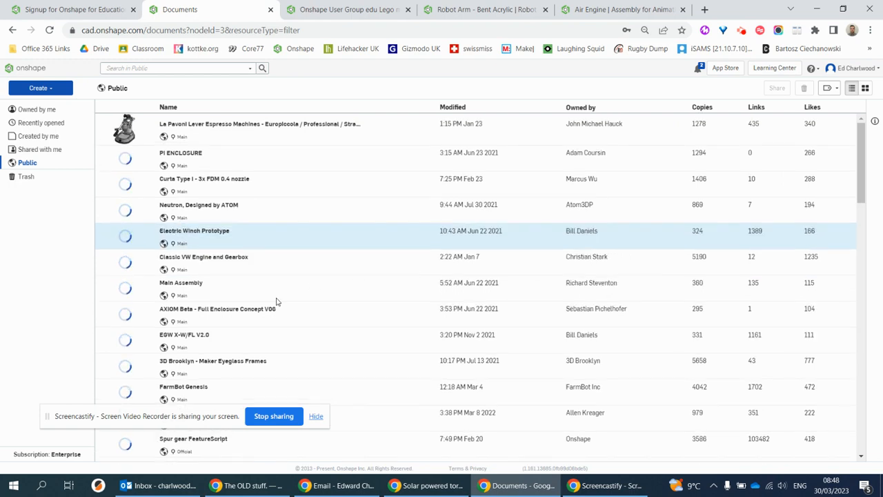